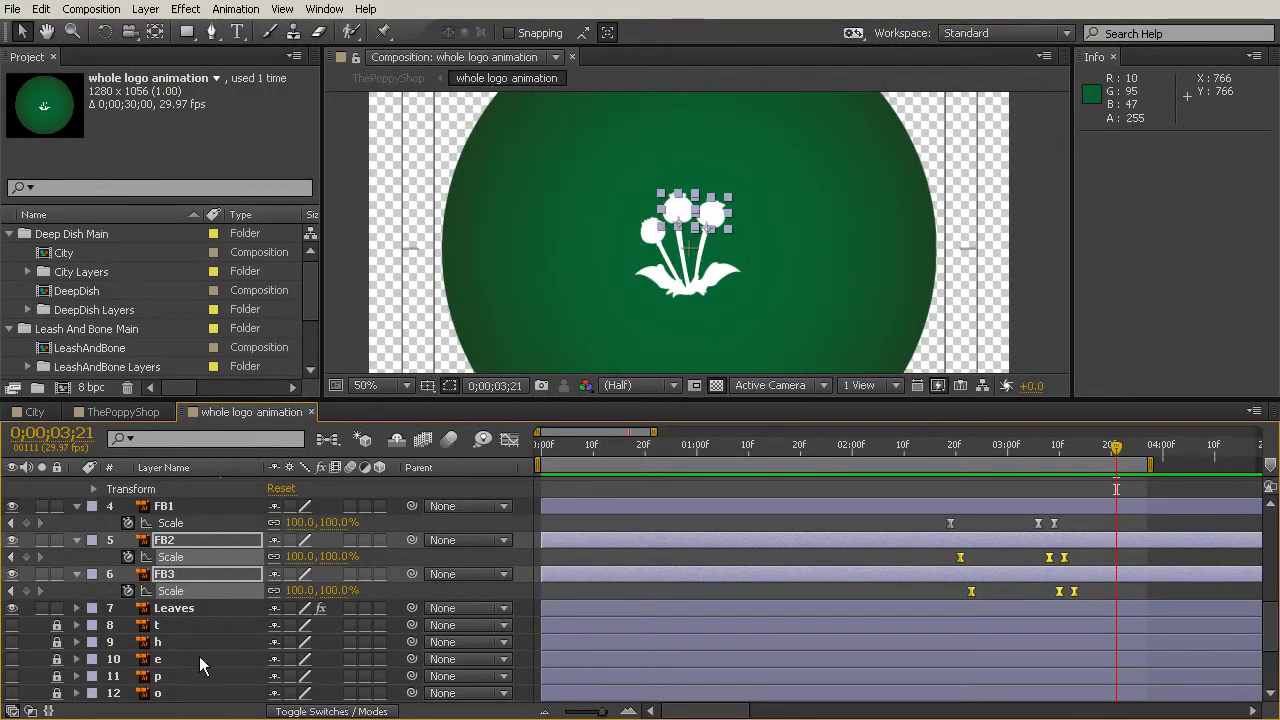
# - Collapse the FS1, FS2 and FS3 Outlines layers and select FS1 Outlines
pyautogui.scroll(4, 205, 630)
pyautogui.click(215, 575)
pyautogui.scroll(5, 214, 568)
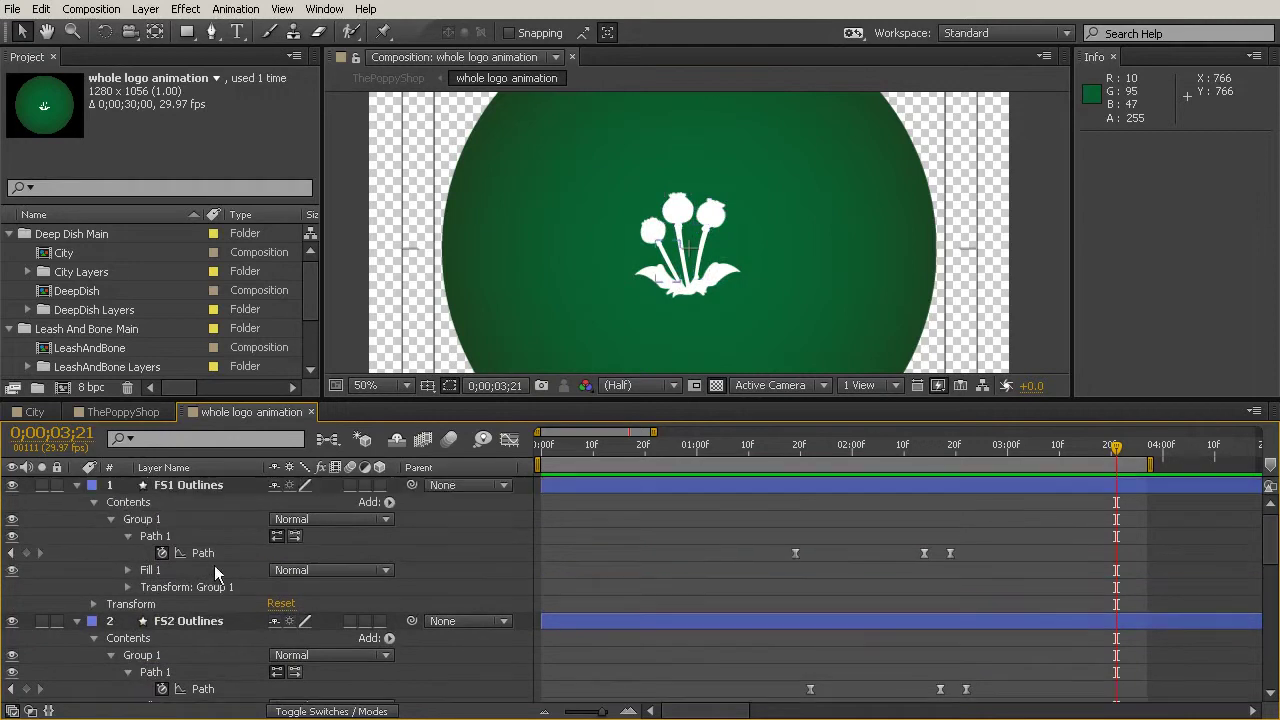
pyautogui.click(77, 486)
pyautogui.click(76, 503)
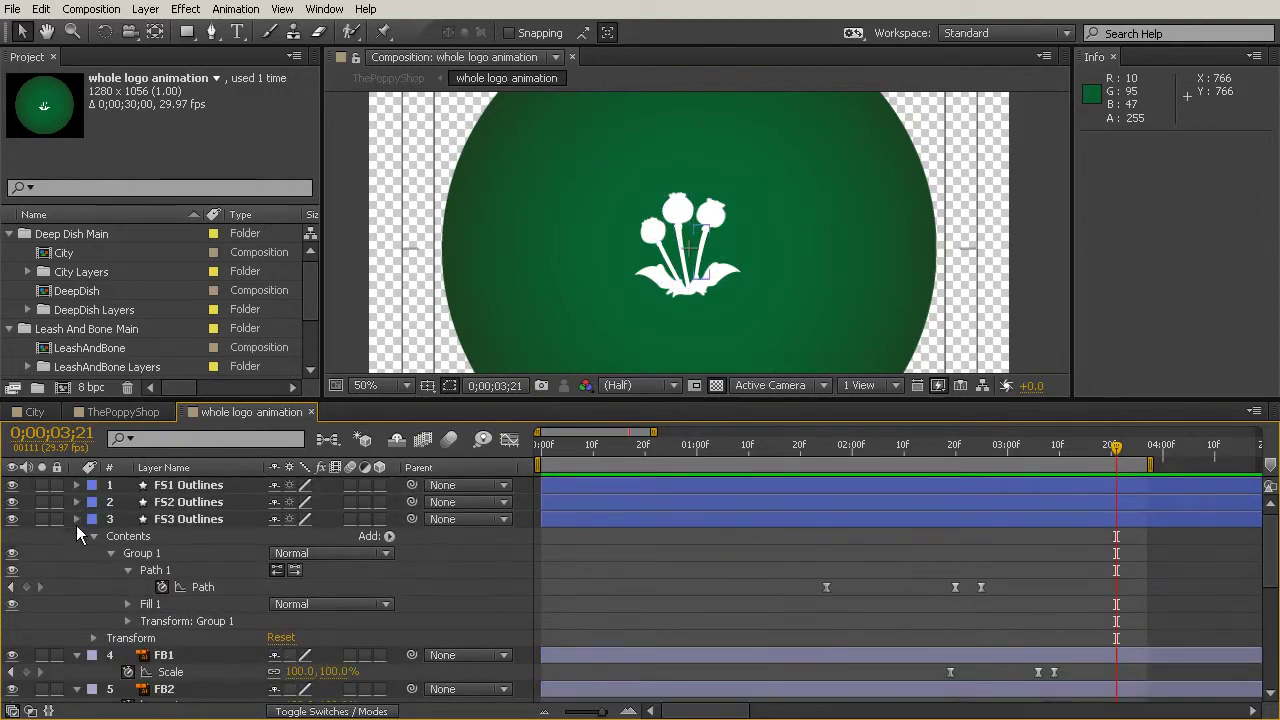
pyautogui.click(75, 519)
pyautogui.click(180, 485)
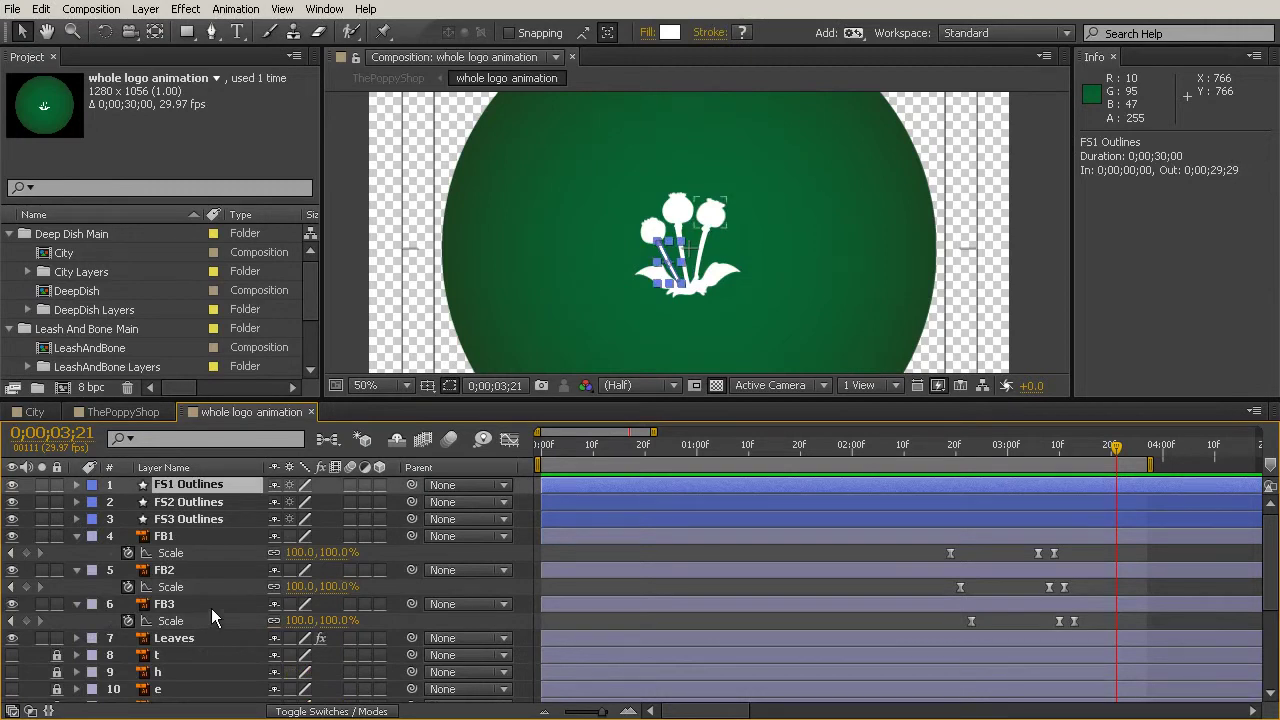
# - Show FS1 Outlines' Rotation, undo a trial rotation, then select FS1 Outlines with FB1
pyautogui.press('r')
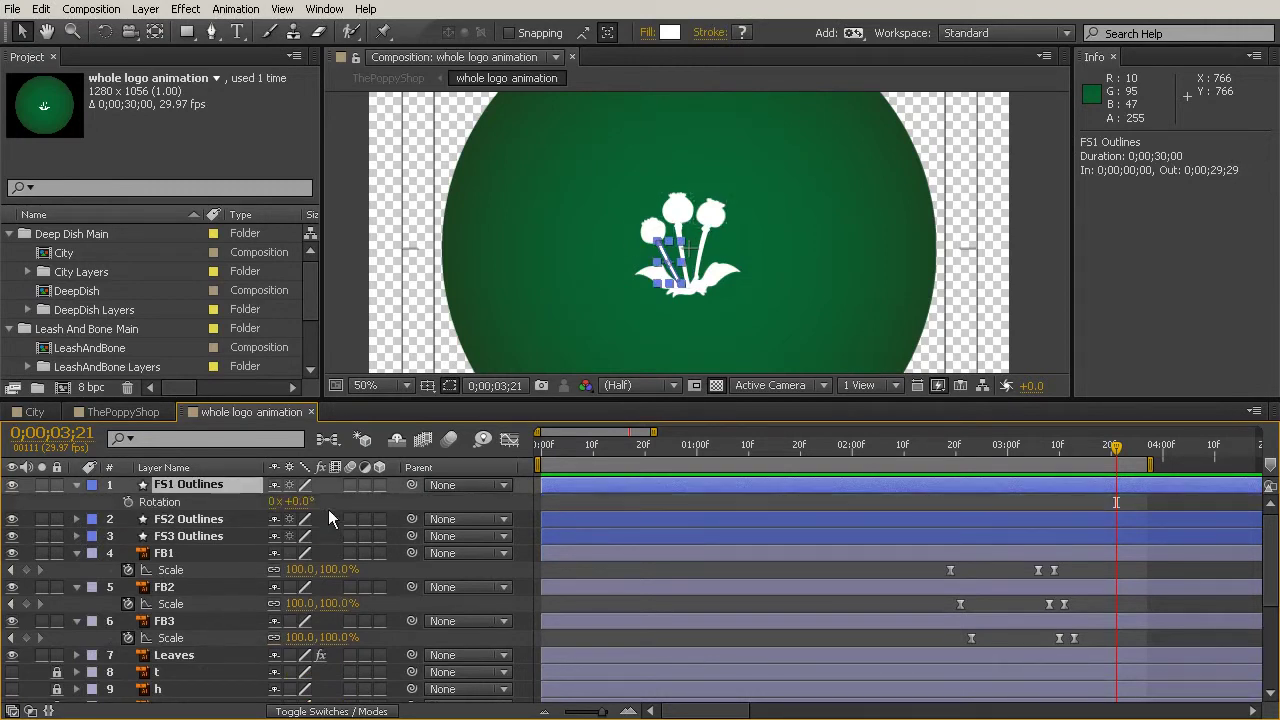
pyautogui.moveTo(303, 502)
pyautogui.mouseDown()
pyautogui.moveTo(242, 489)
pyautogui.moveTo(296, 498)
pyautogui.mouseUp()
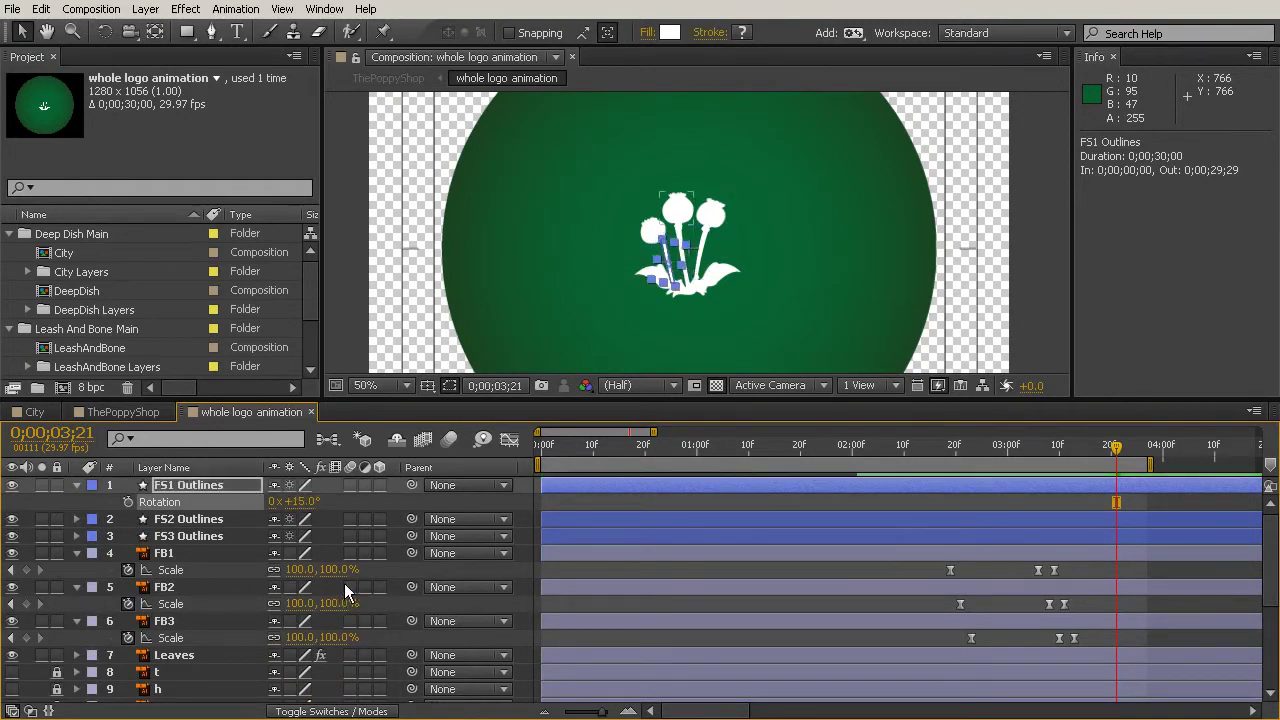
pyautogui.hotkey('ctrl', 'z')
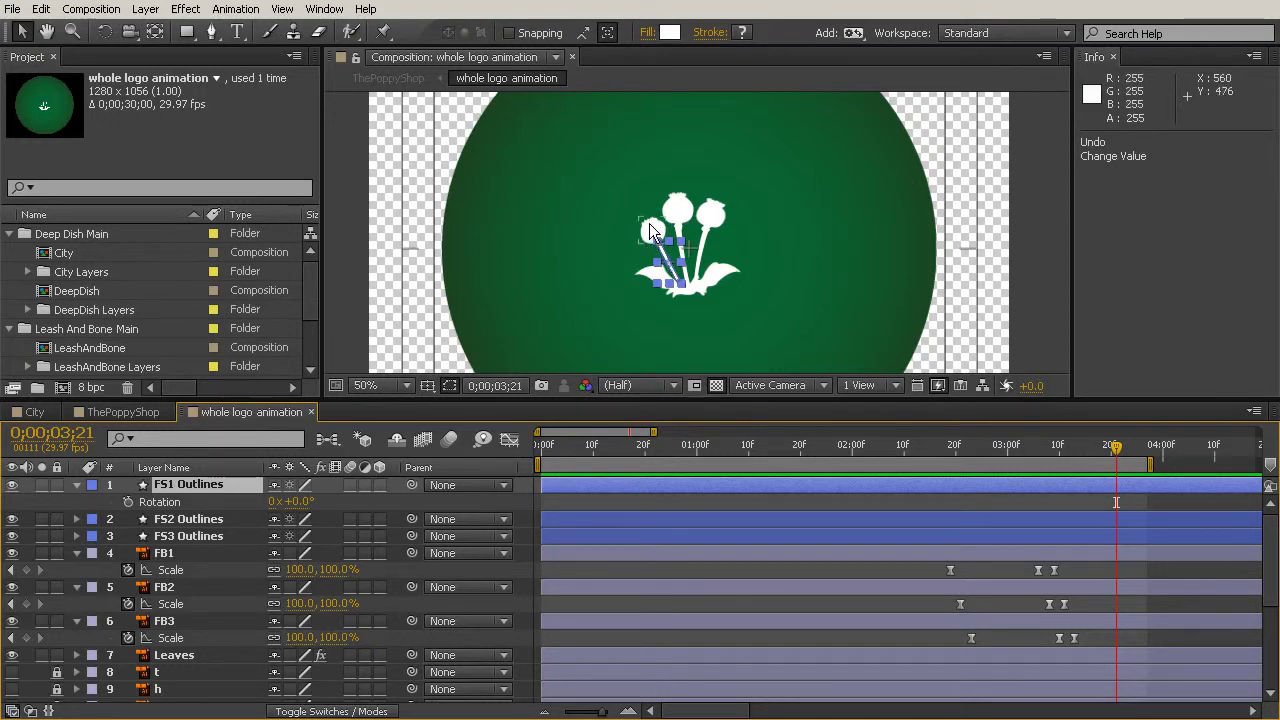
pyautogui.click(186, 487)
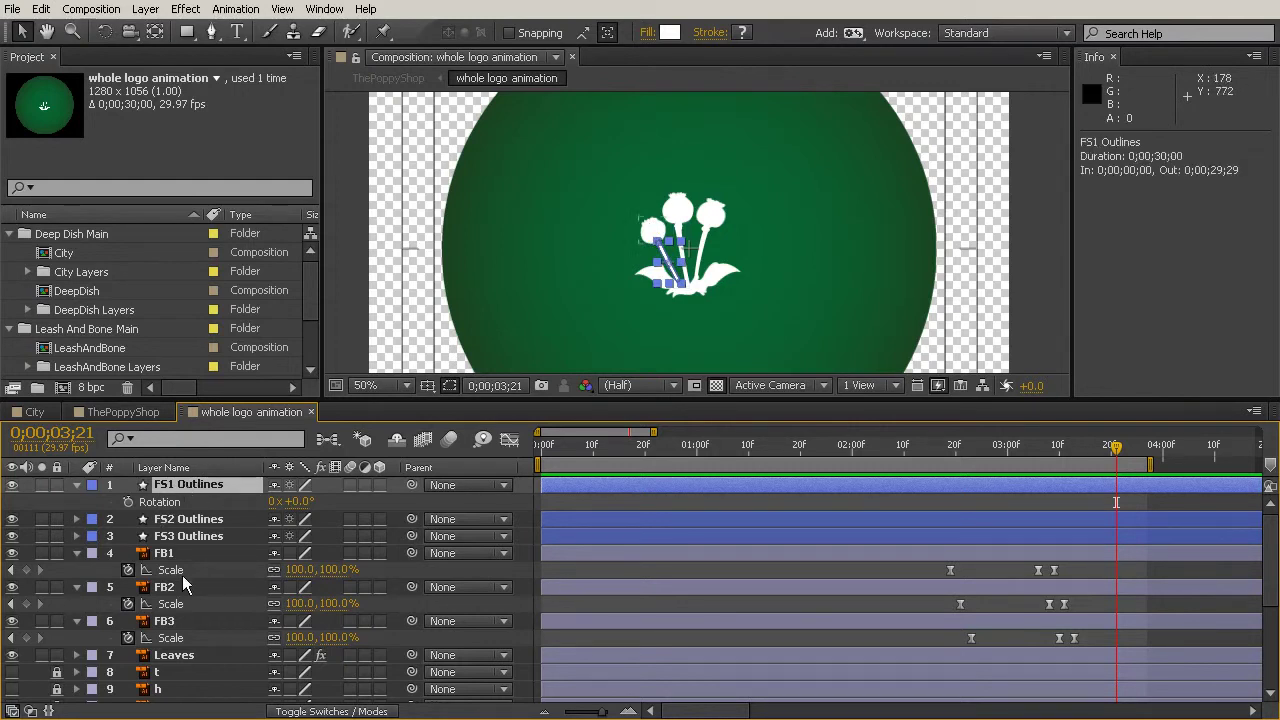
pyautogui.keyDown('ctrl'); pyautogui.click(168, 556); pyautogui.keyUp('ctrl')
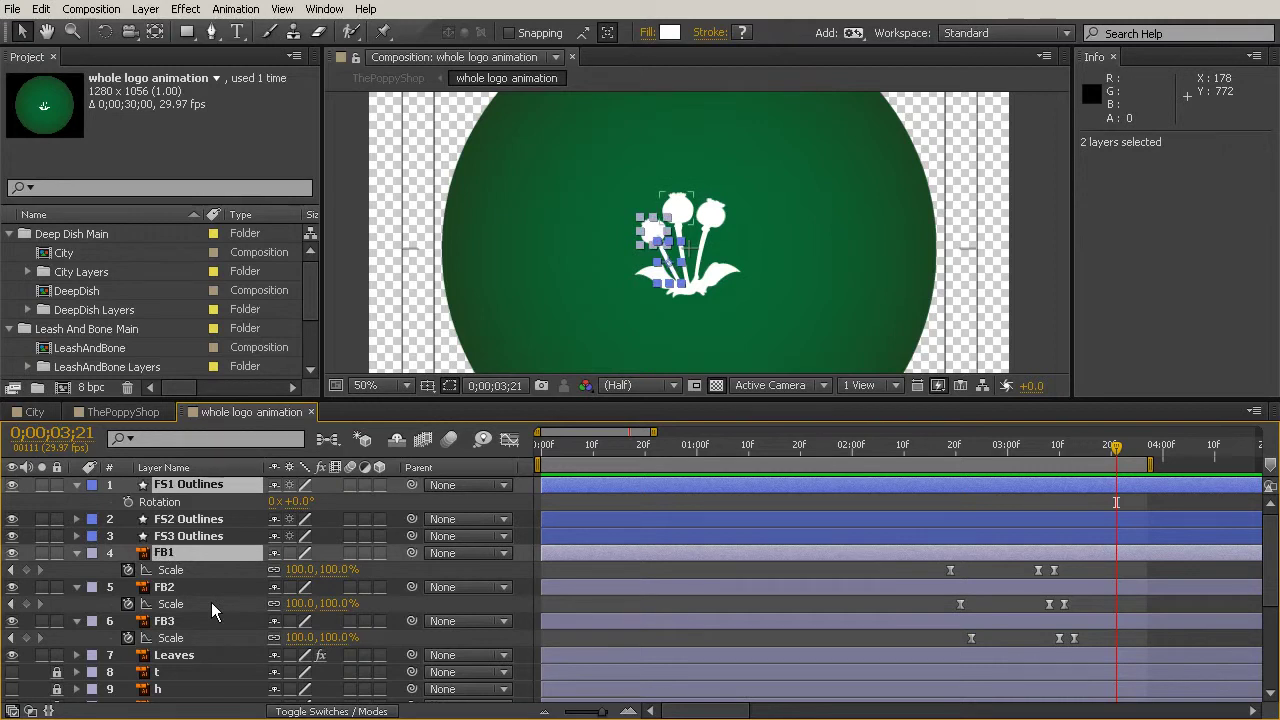
# - Pre-compose FS1 Outlines and FB1 into a comp named 'flower 1'
pyautogui.hotkey('ctrl', 'shift', 'c')
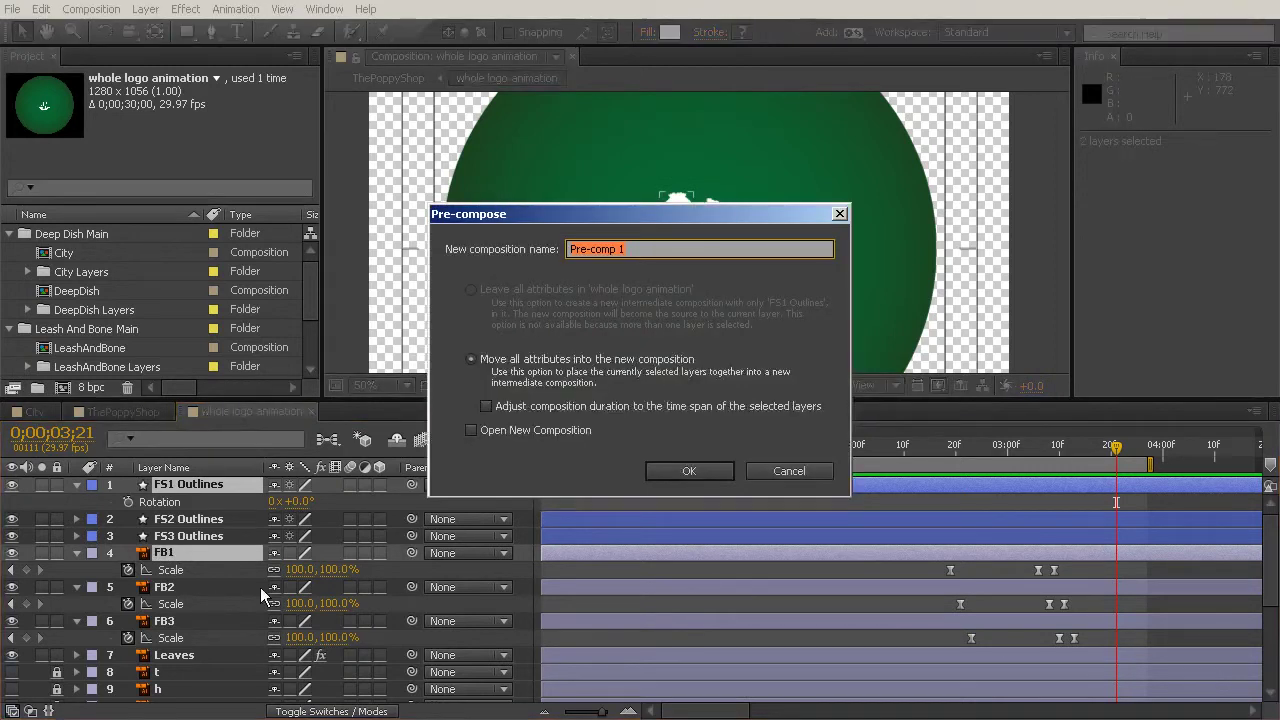
pyautogui.write('flower 1')
pyautogui.click(689, 471)
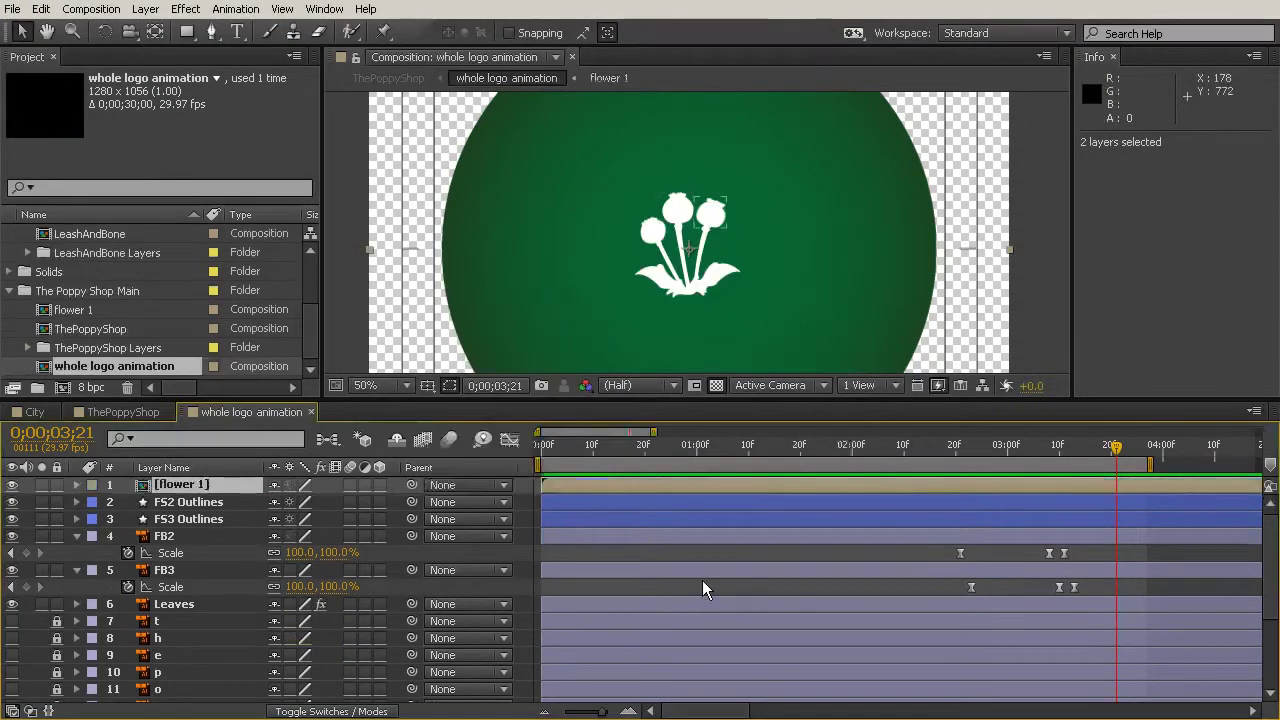
# - Pre-compose FS2 Outlines and FB2 into a comp named 'flower 2'
pyautogui.click(184, 504)
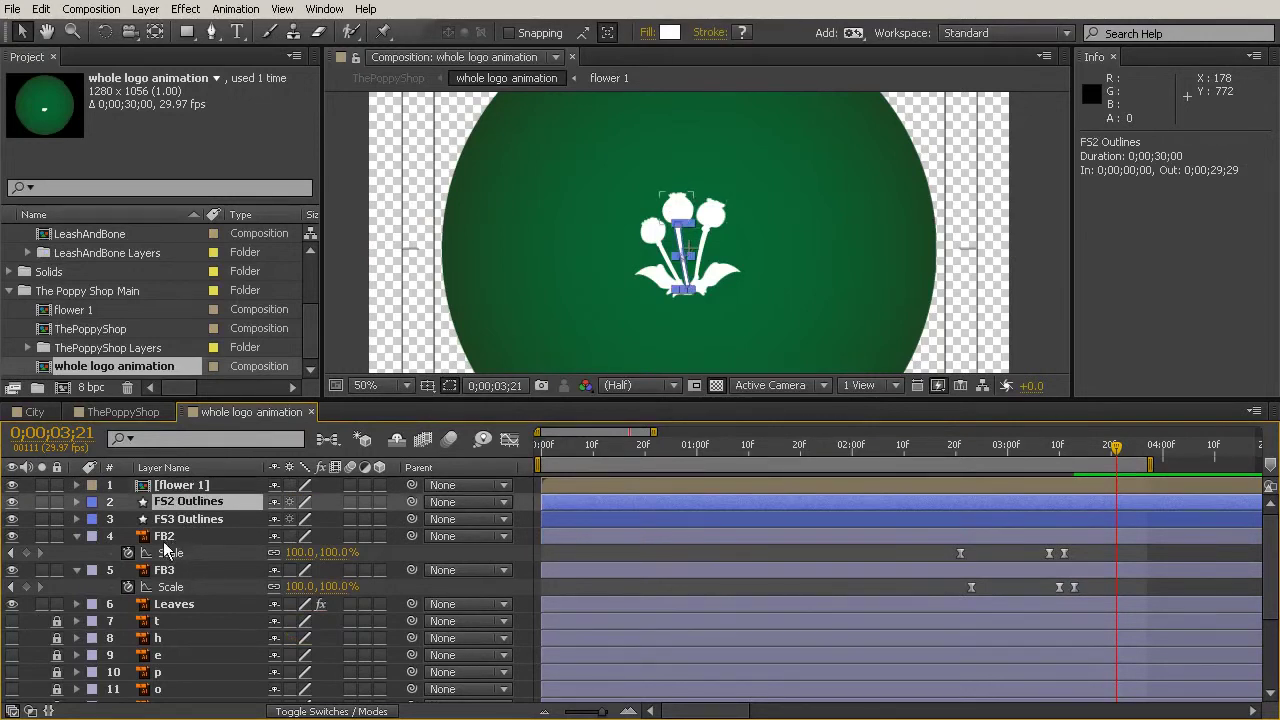
pyautogui.keyDown('ctrl'); pyautogui.click(166, 538); pyautogui.keyUp('ctrl')
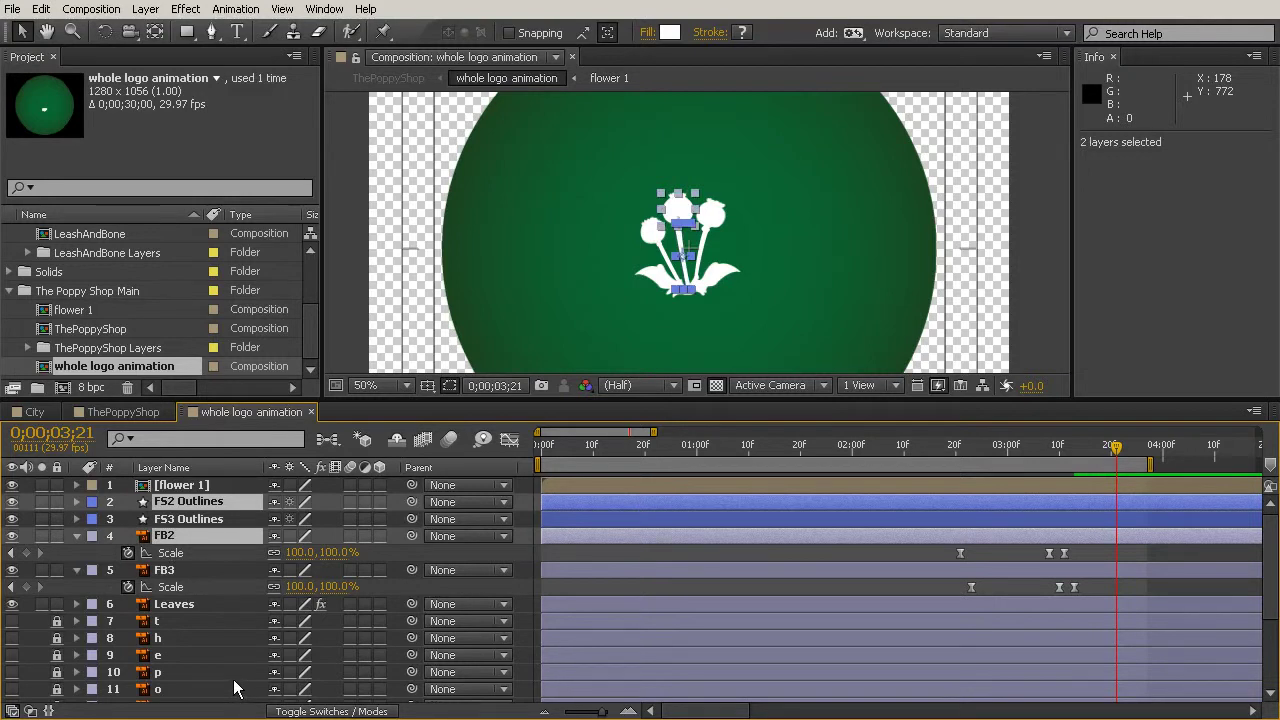
pyautogui.hotkey('ctrl', 'shift', 'c')
pyautogui.write('flower 2')
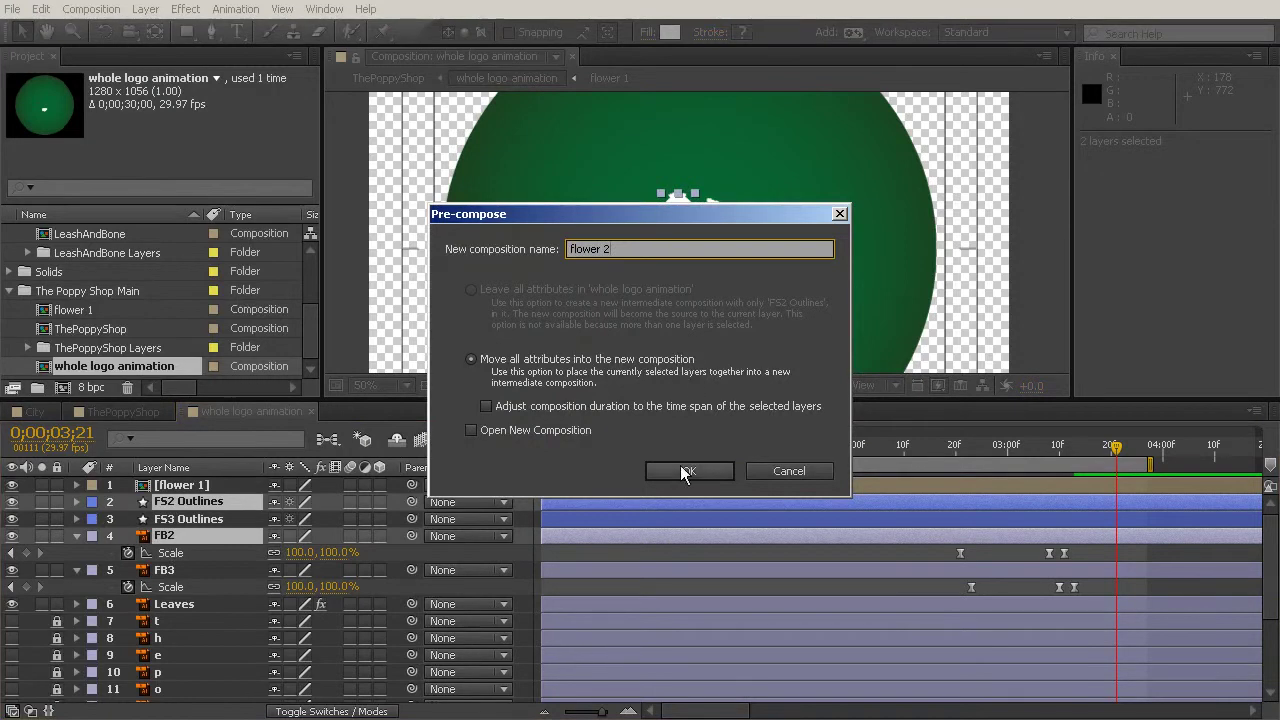
pyautogui.press('Return')
# - Pre-compose FS3 Outlines and FB3 into a comp named 'flower 3'
pyautogui.click(195, 519)
pyautogui.keyDown('shift'); pyautogui.click(200, 536); pyautogui.keyUp('shift')
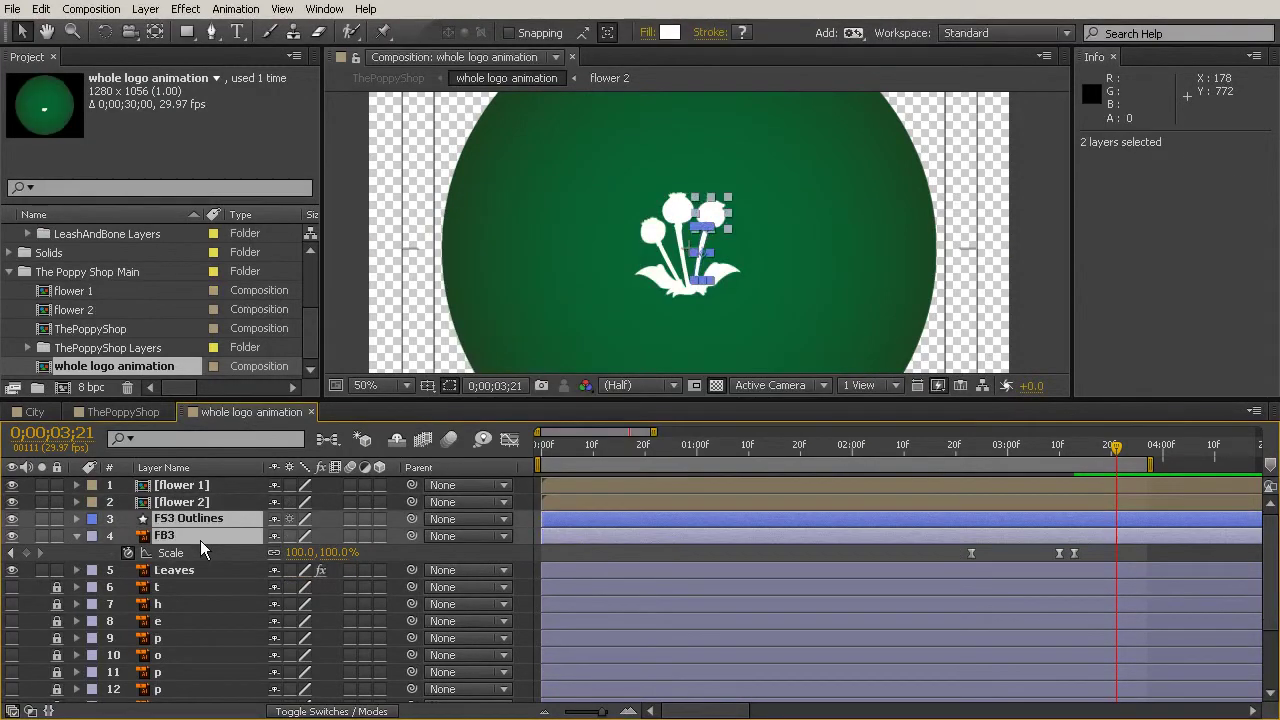
pyautogui.hotkey('ctrl', 'shift', 'c')
pyautogui.write('flower')
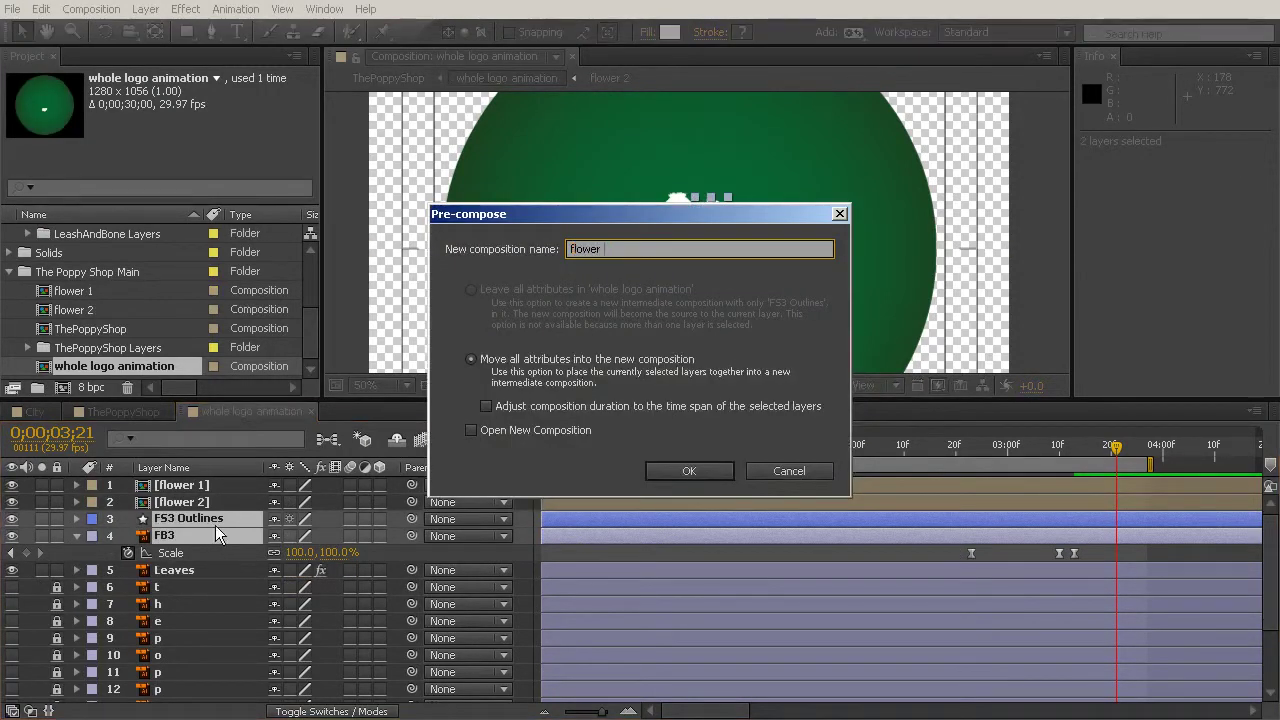
pyautogui.click(675, 468)
pyautogui.click(668, 483)
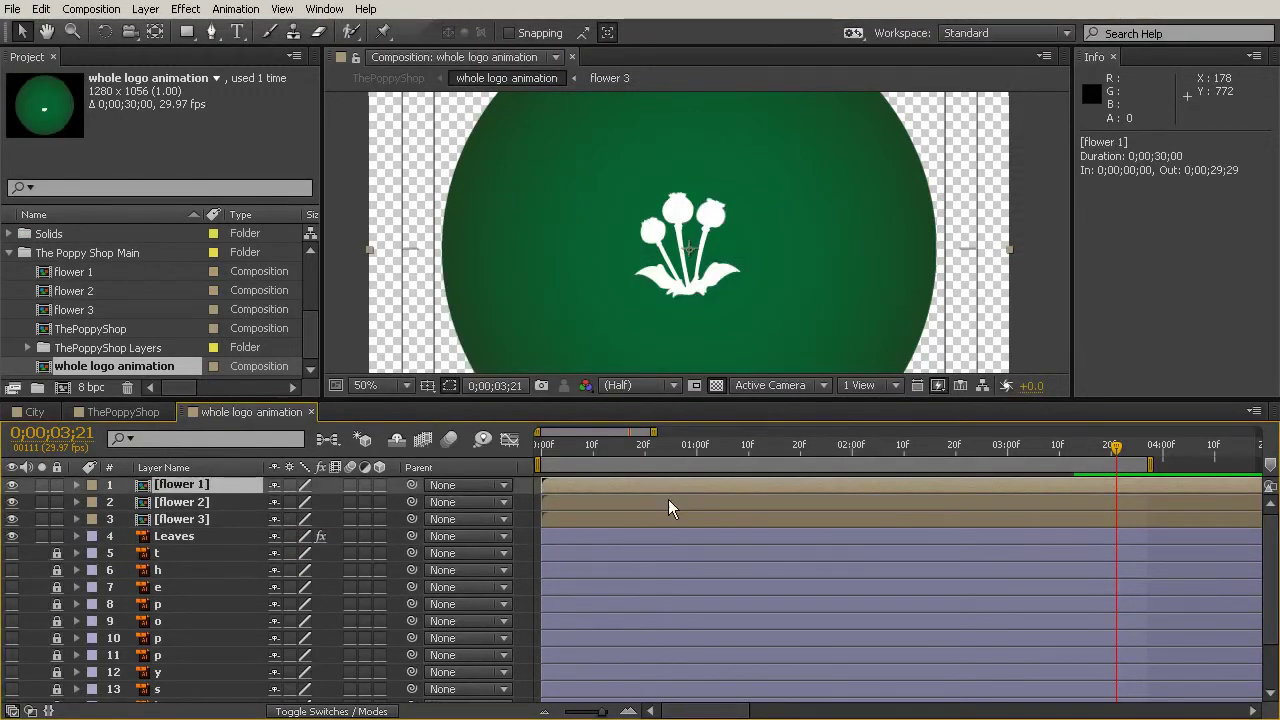
pyautogui.click(668, 499)
pyautogui.click(673, 514)
pyautogui.scroll(-2, 810, 219)
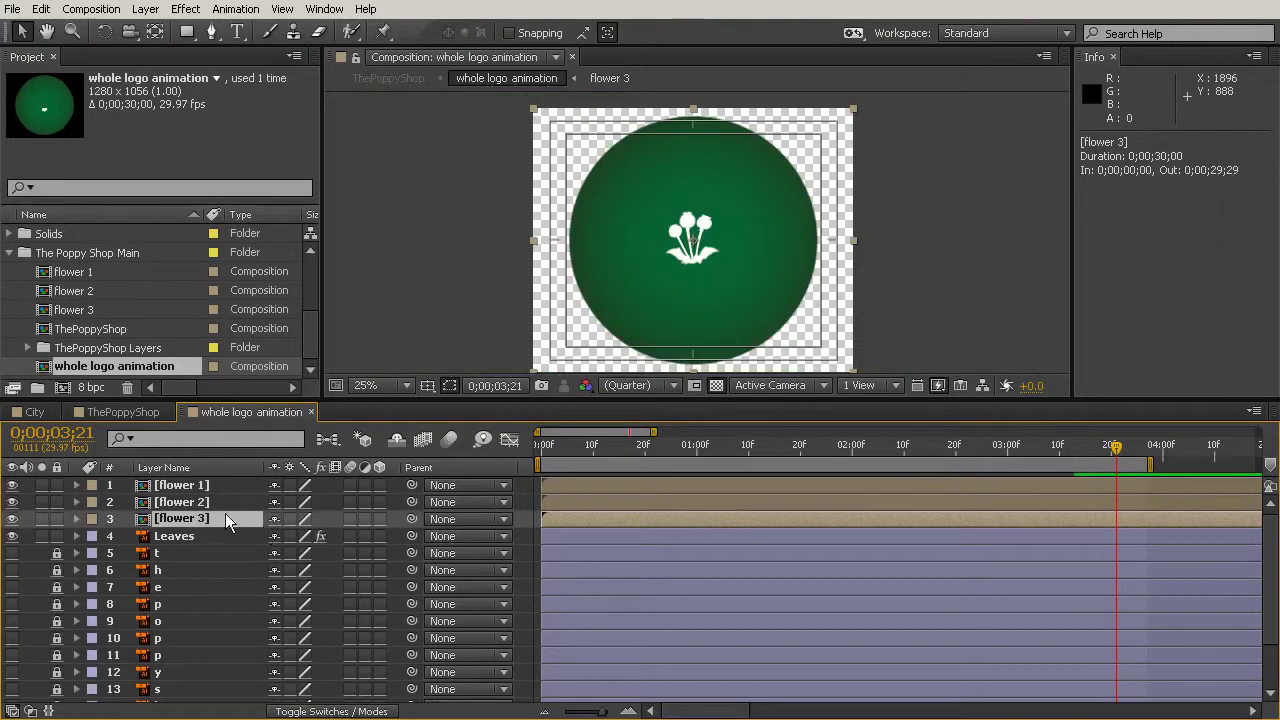
pyautogui.click(208, 485)
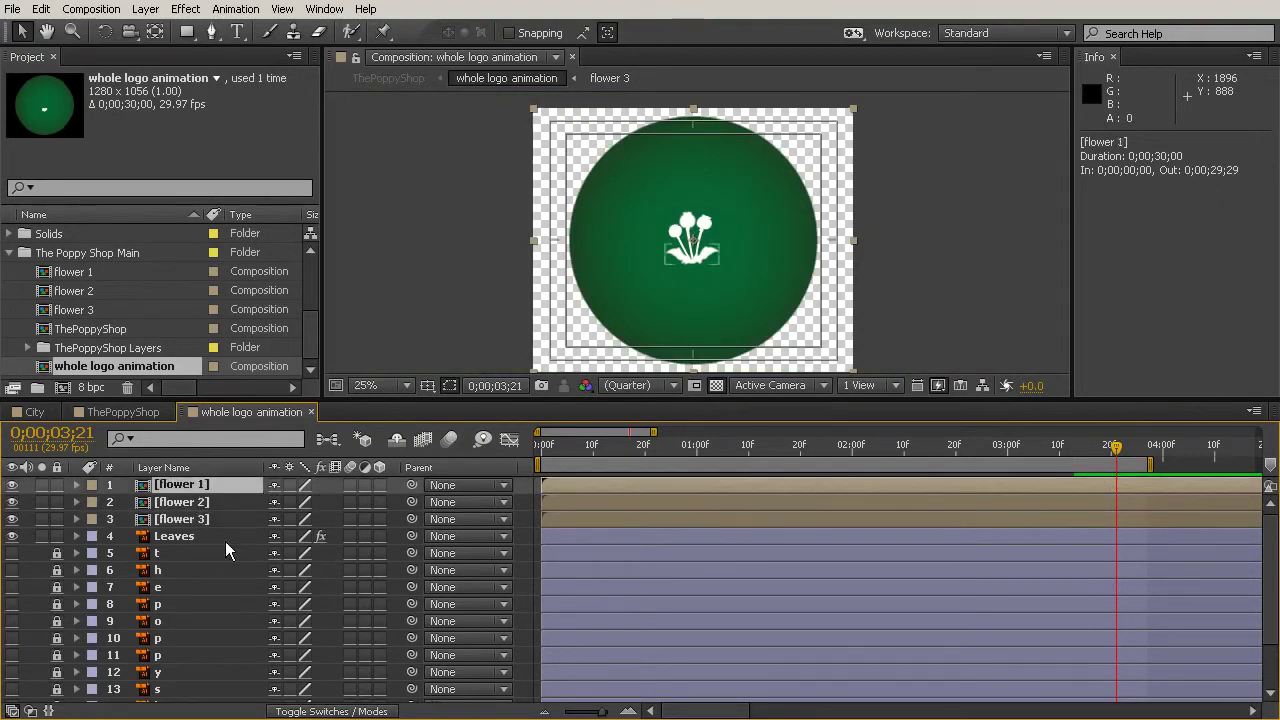
pyautogui.moveTo(722, 205); pyautogui.dragTo(481, 296)
pyautogui.moveTo(706, 222); pyautogui.dragTo(777, 180)
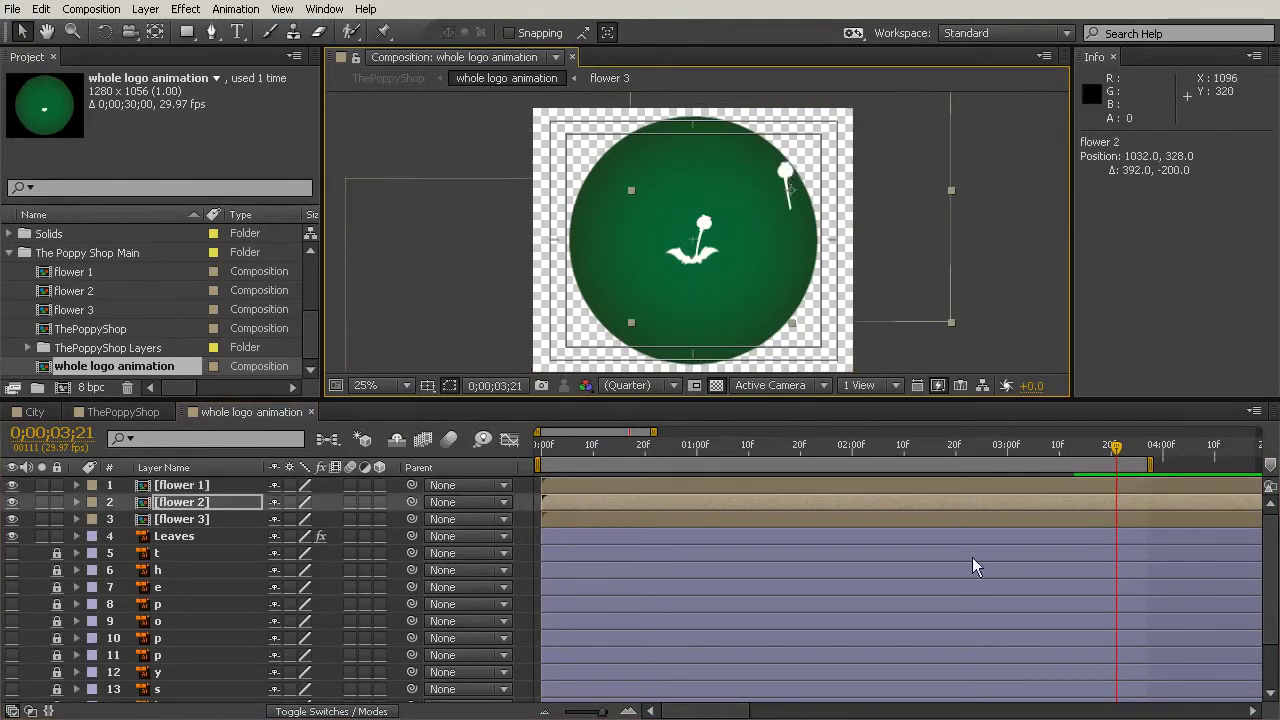
pyautogui.hotkey('ctrl', 'z')
pyautogui.hotkey('ctrl', 'z')
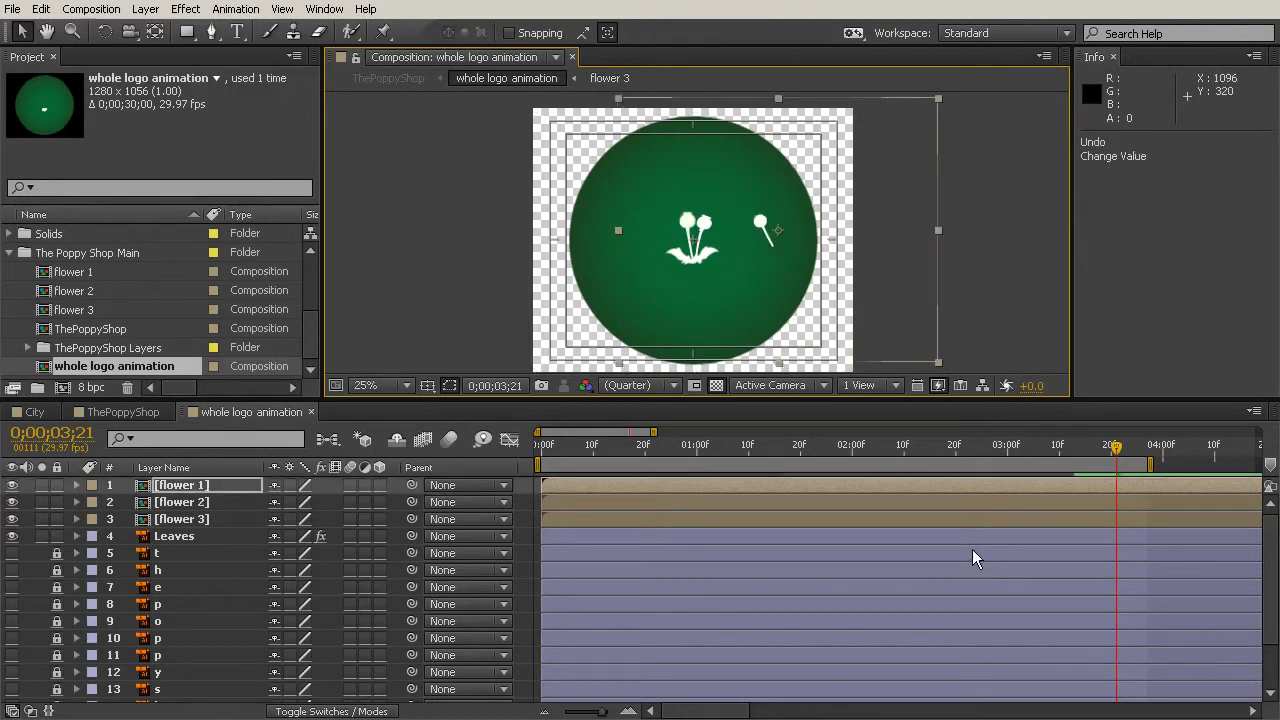
pyautogui.hotkey('ctrl', 'z')
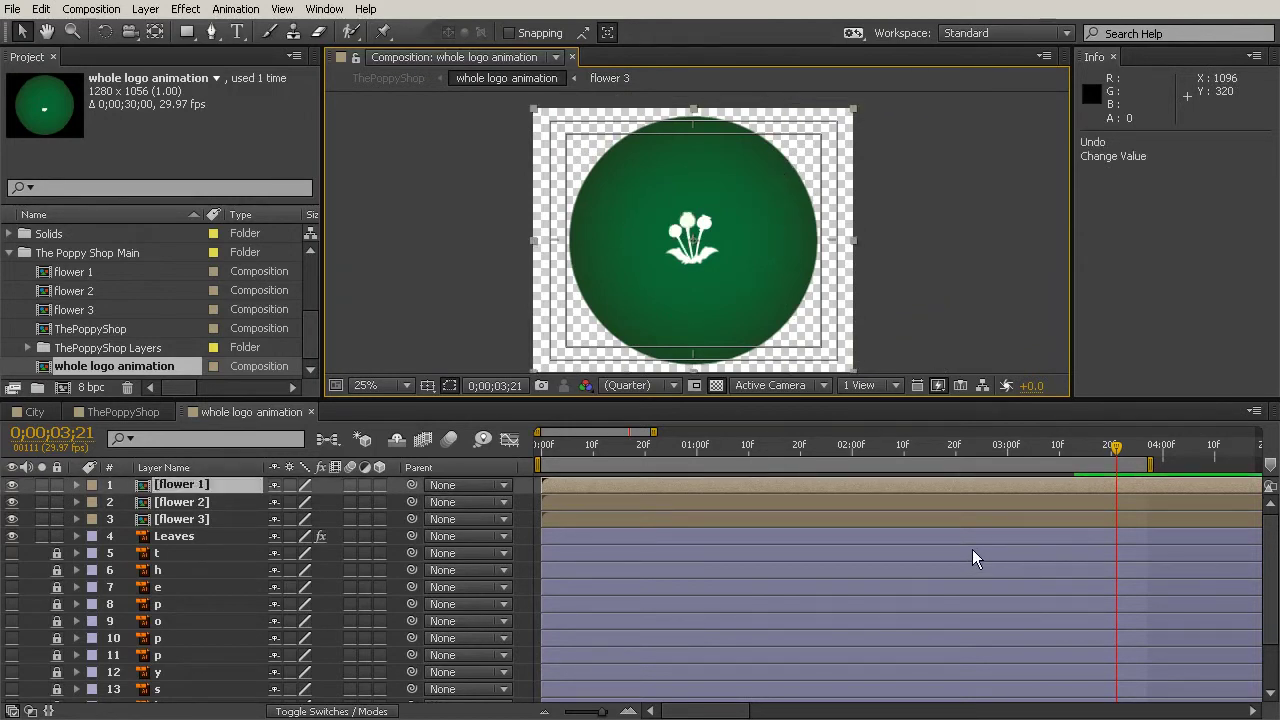
# - Open the flower 1 comp, show it on a black background, and frame the poppy
pyautogui.doubleClick(181, 488)
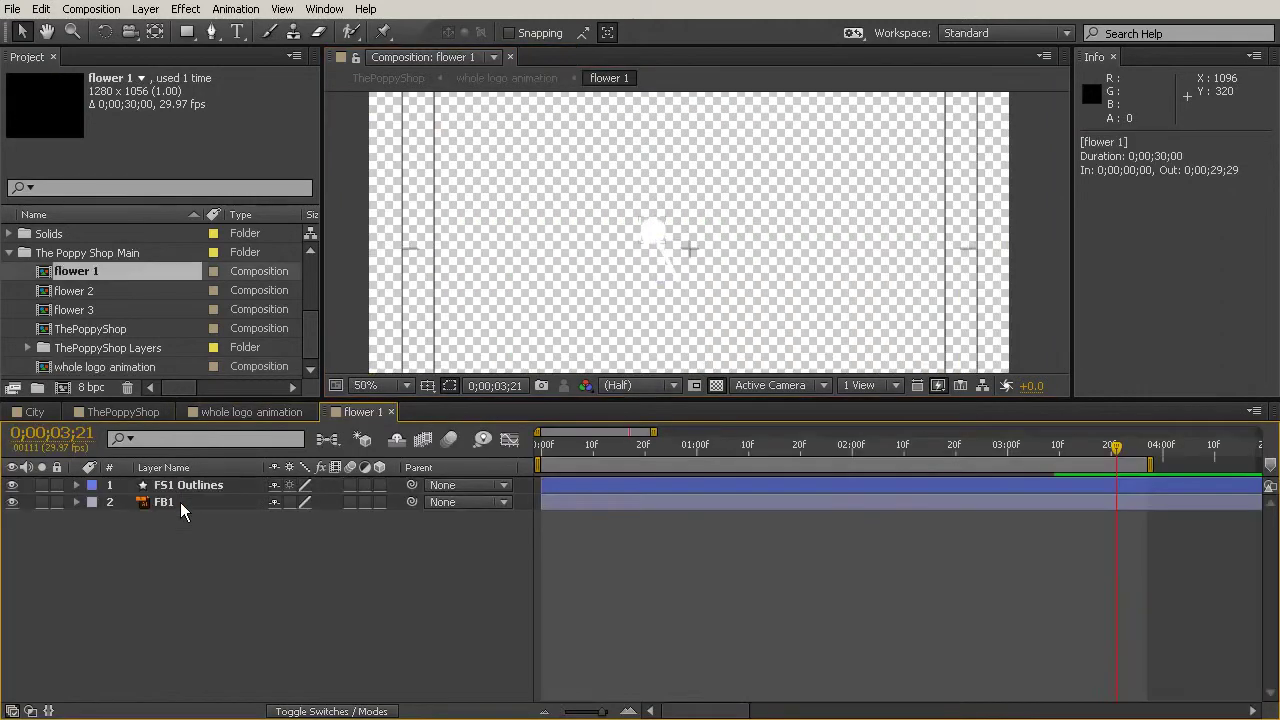
pyautogui.click(716, 386)
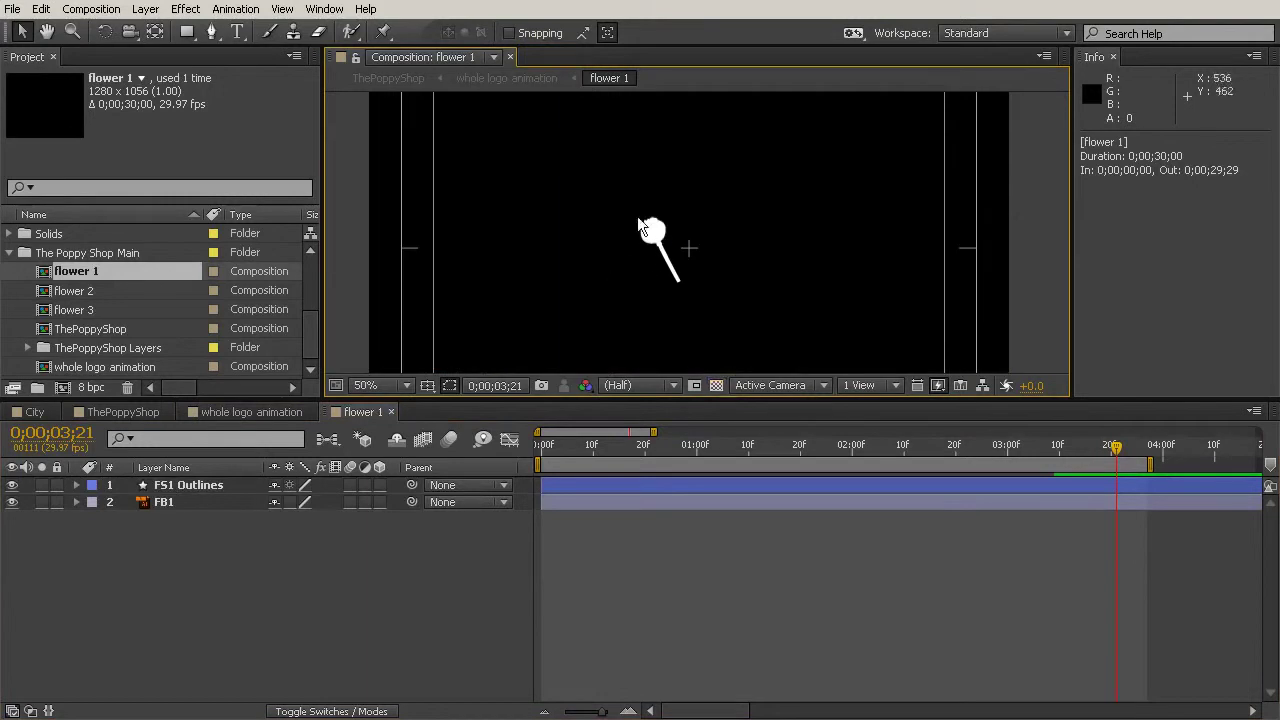
pyautogui.scroll(3, 667, 295)
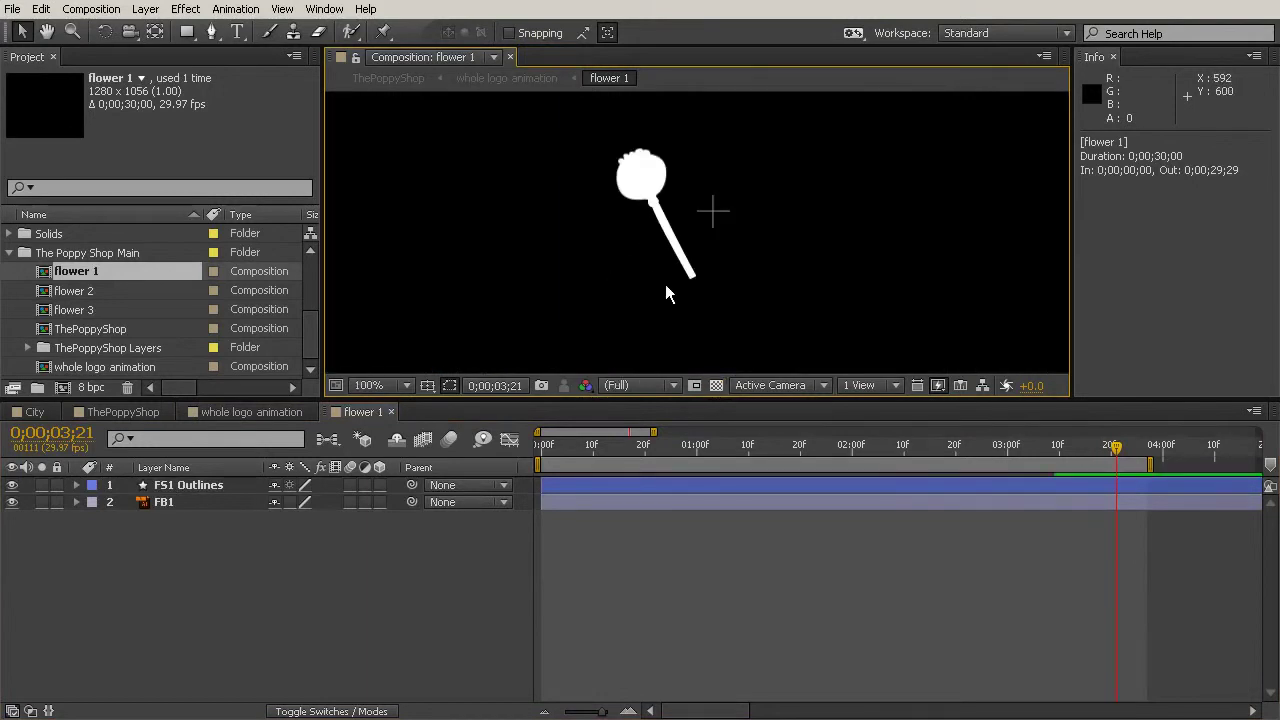
pyautogui.press('h')
pyautogui.moveTo(760, 180); pyautogui.dragTo(758, 265)
pyautogui.press('v')
pyautogui.scroll(-1, 720, 257)
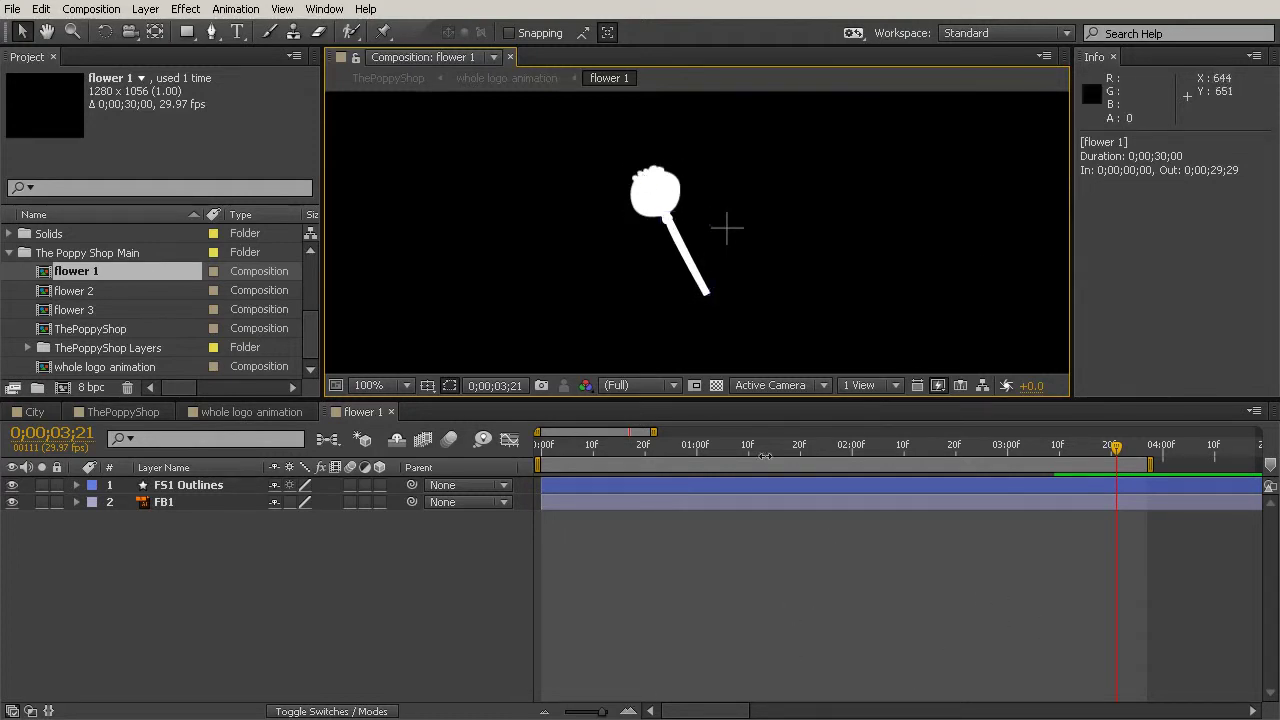
# - Draw a tight region of interest around the poppy and crop flower 1 to 112x163
pyautogui.click(696, 387)
pyautogui.moveTo(594, 147); pyautogui.dragTo(731, 314)
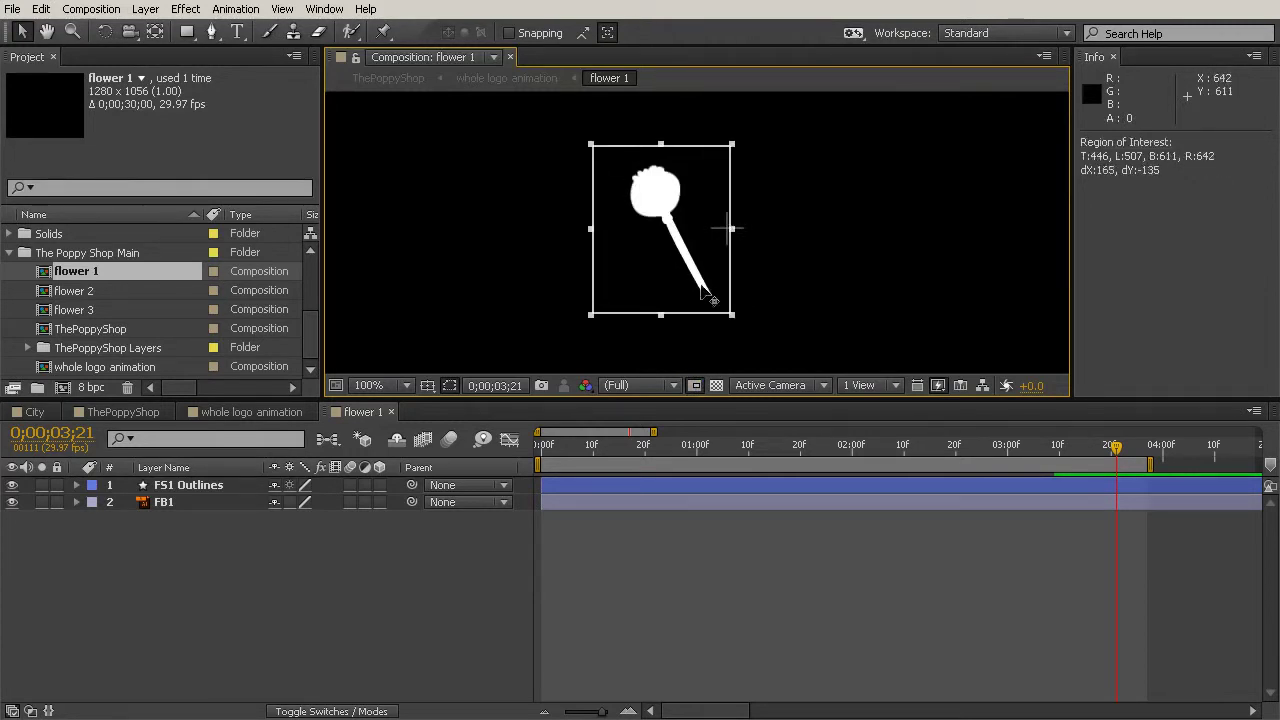
pyautogui.moveTo(590, 236); pyautogui.dragTo(614, 236)
pyautogui.moveTo(673, 147); pyautogui.dragTo(674, 149)
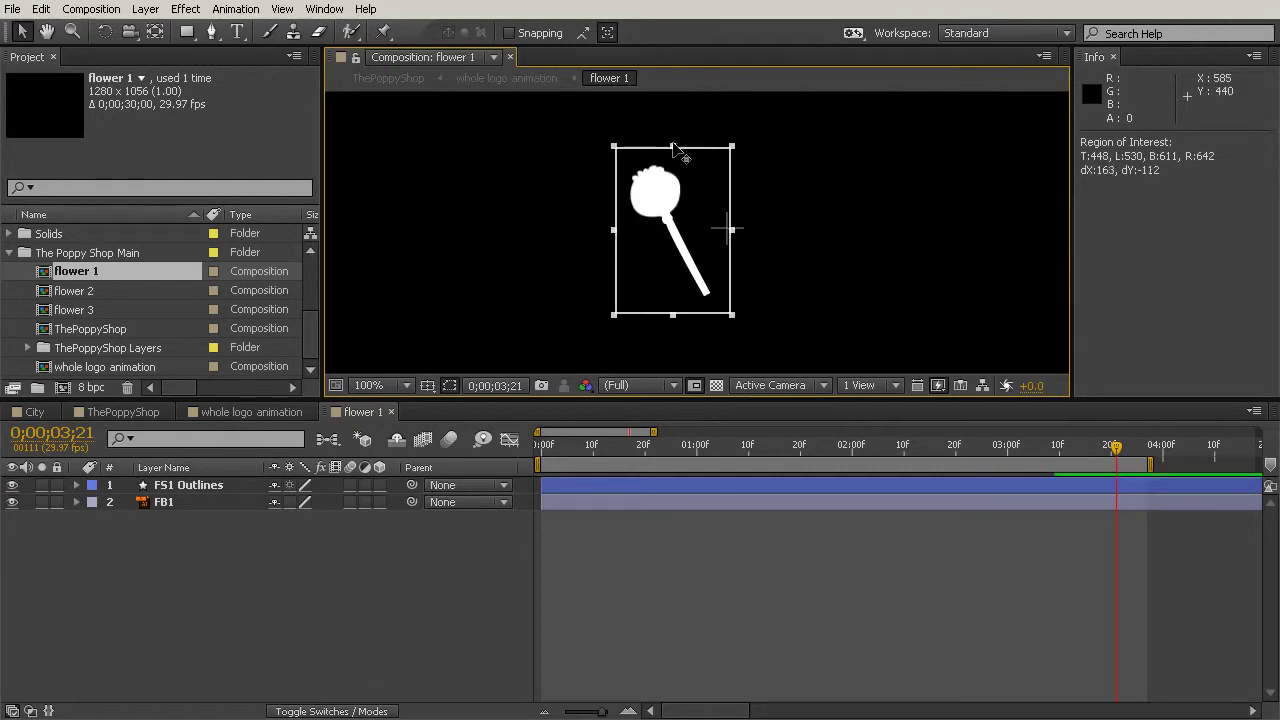
pyautogui.click(88, 10)
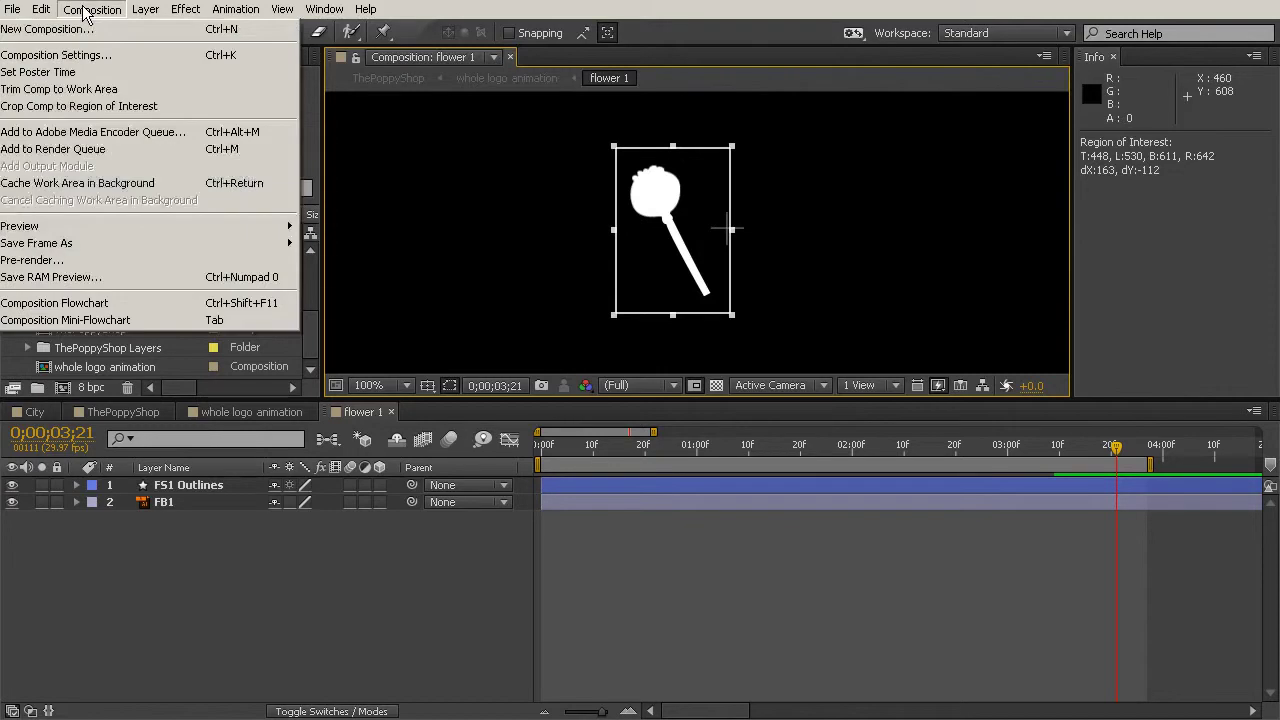
pyautogui.click(96, 110)
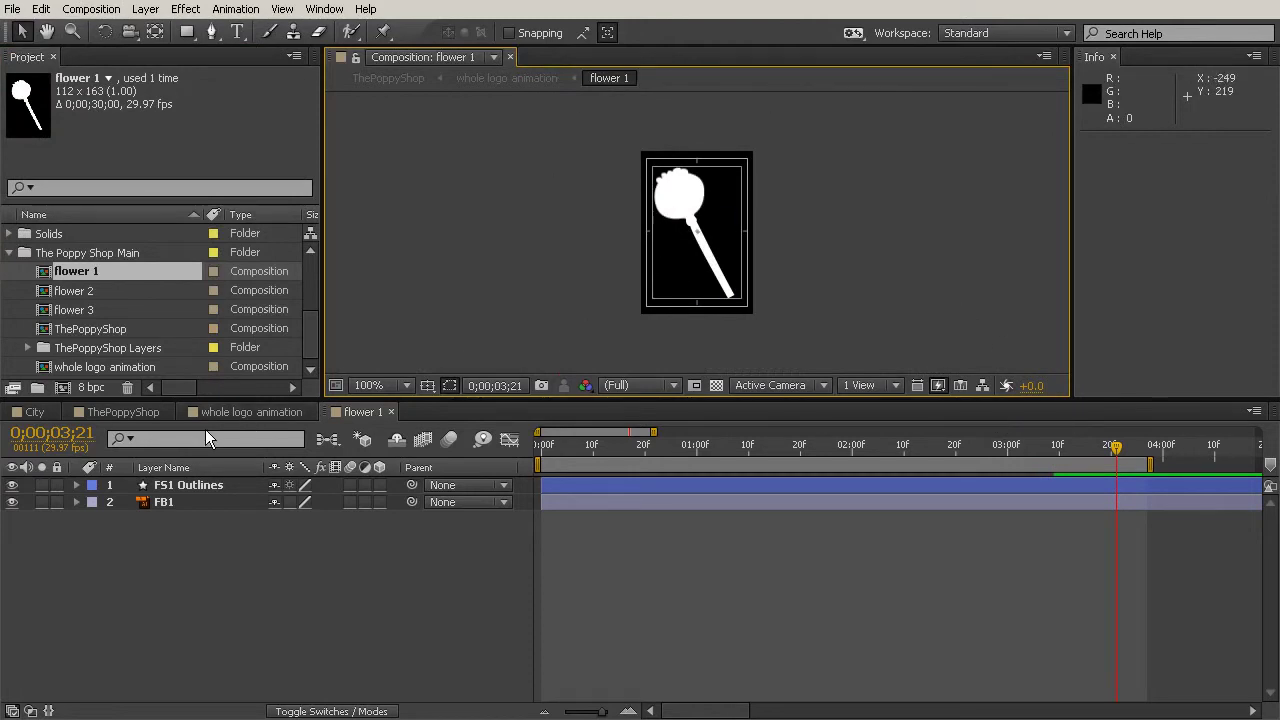
# - Move the cropped flower 1 layer to 583, 528 in the whole logo animation comp
pyautogui.click(256, 412)
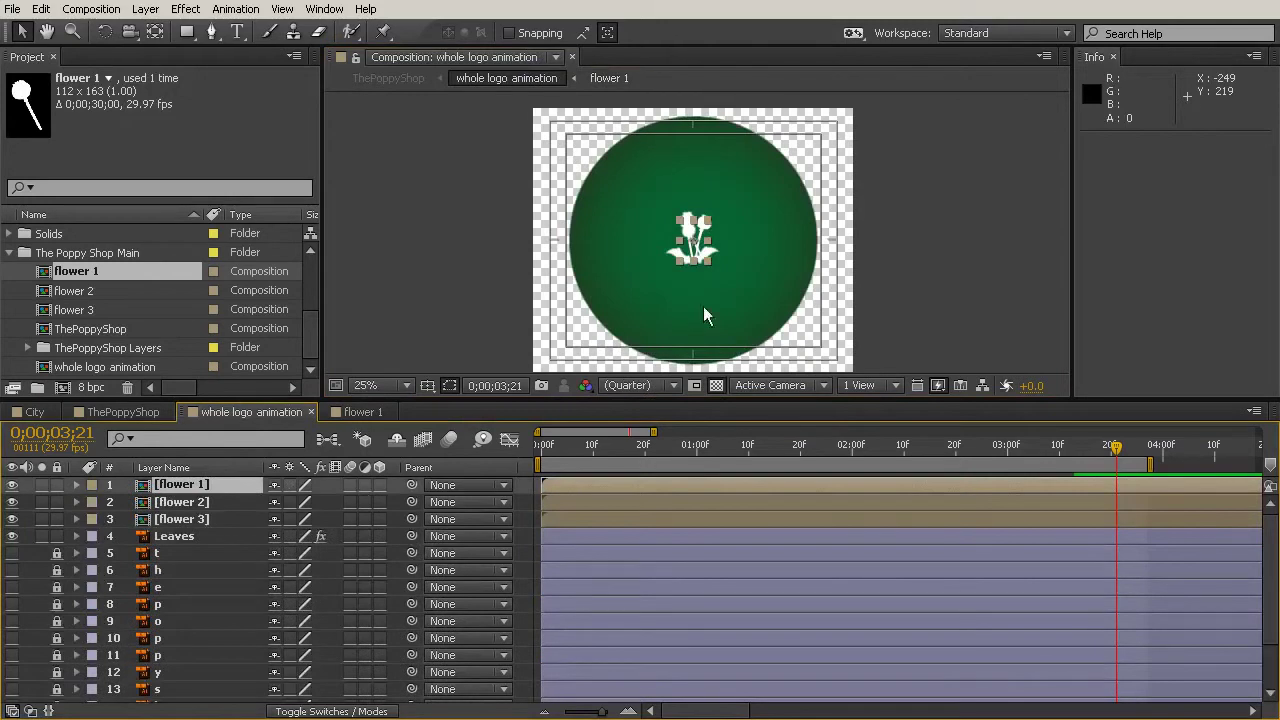
pyautogui.scroll(3, 717, 224)
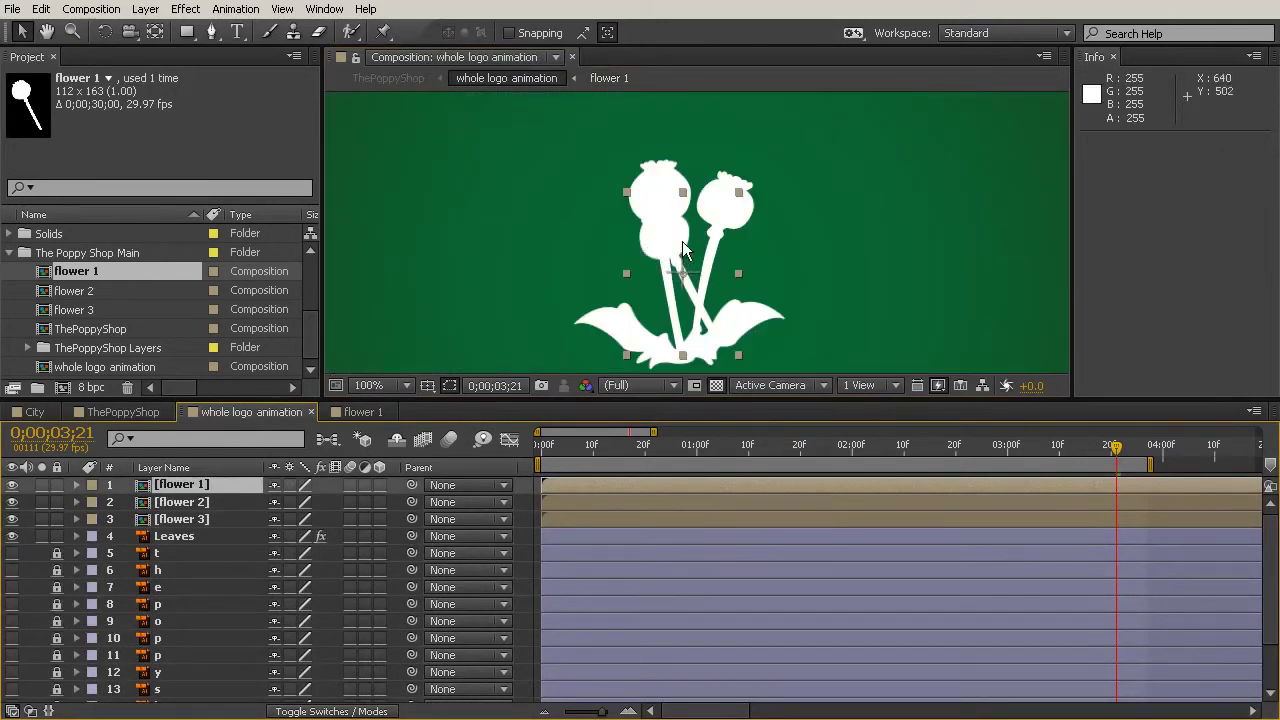
pyautogui.moveTo(676, 247); pyautogui.dragTo(621, 246)
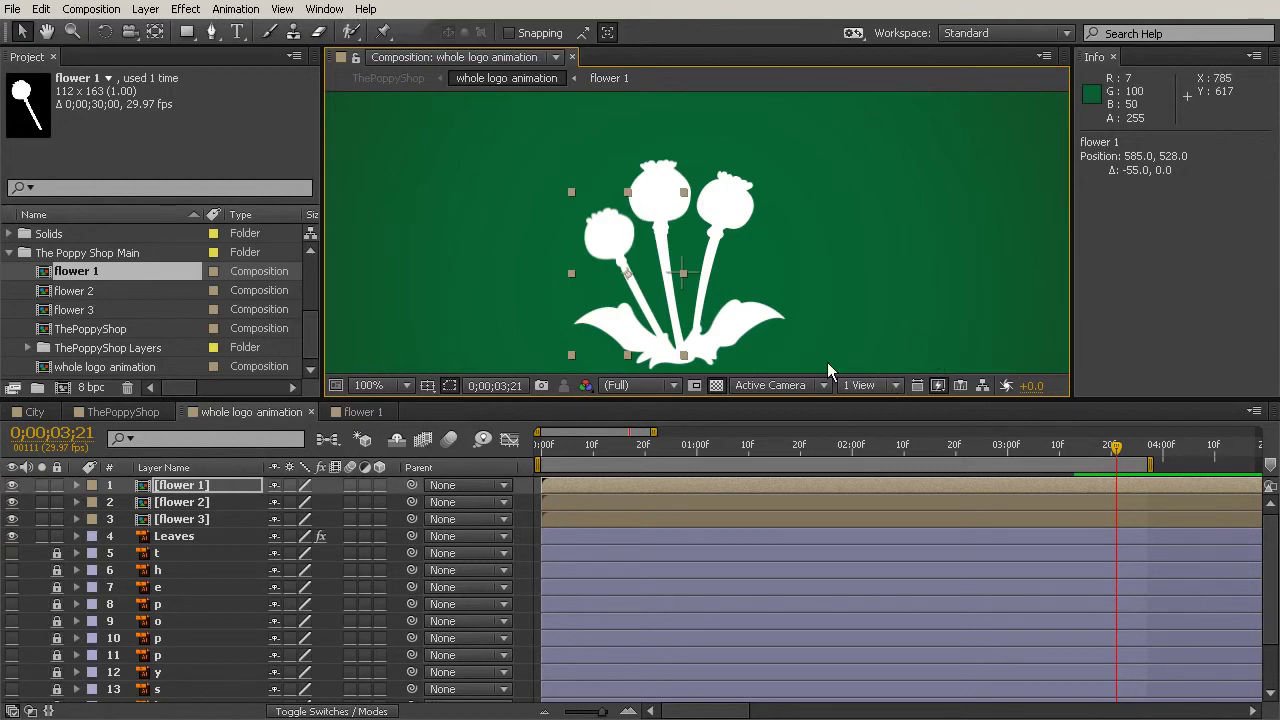
pyautogui.moveTo(630, 243); pyautogui.dragTo(628, 243)
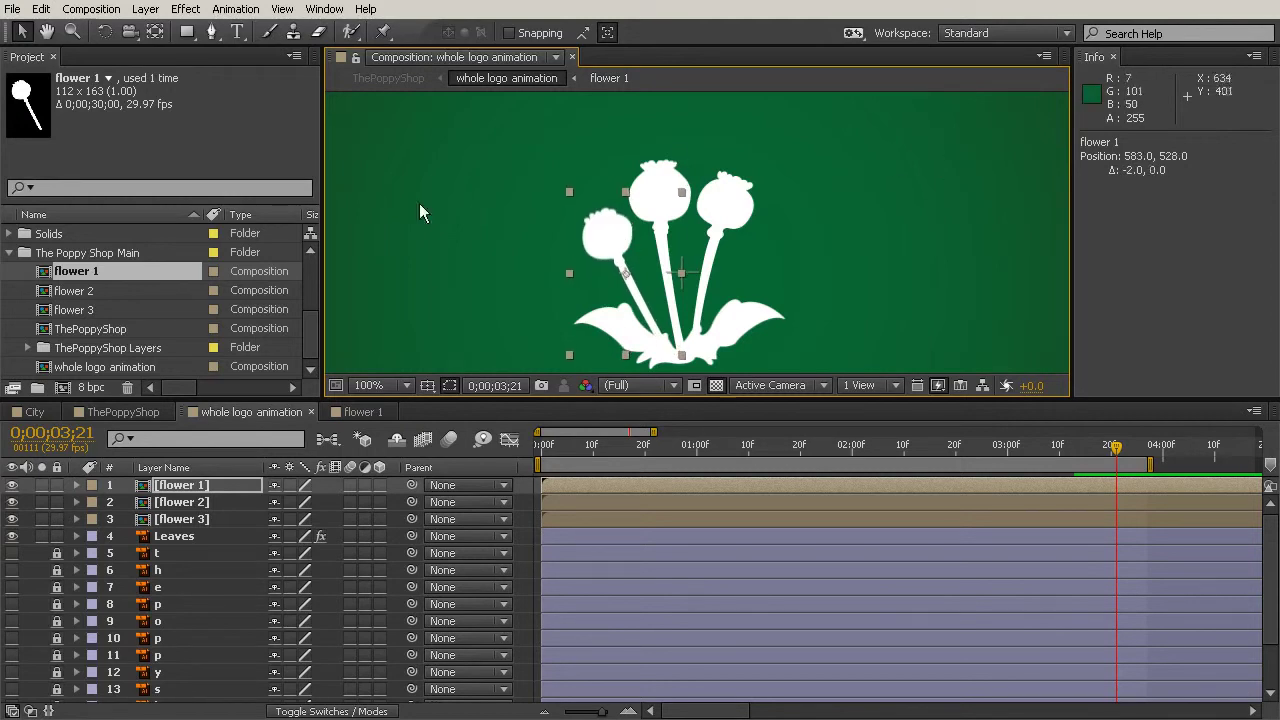
pyautogui.click(183, 502)
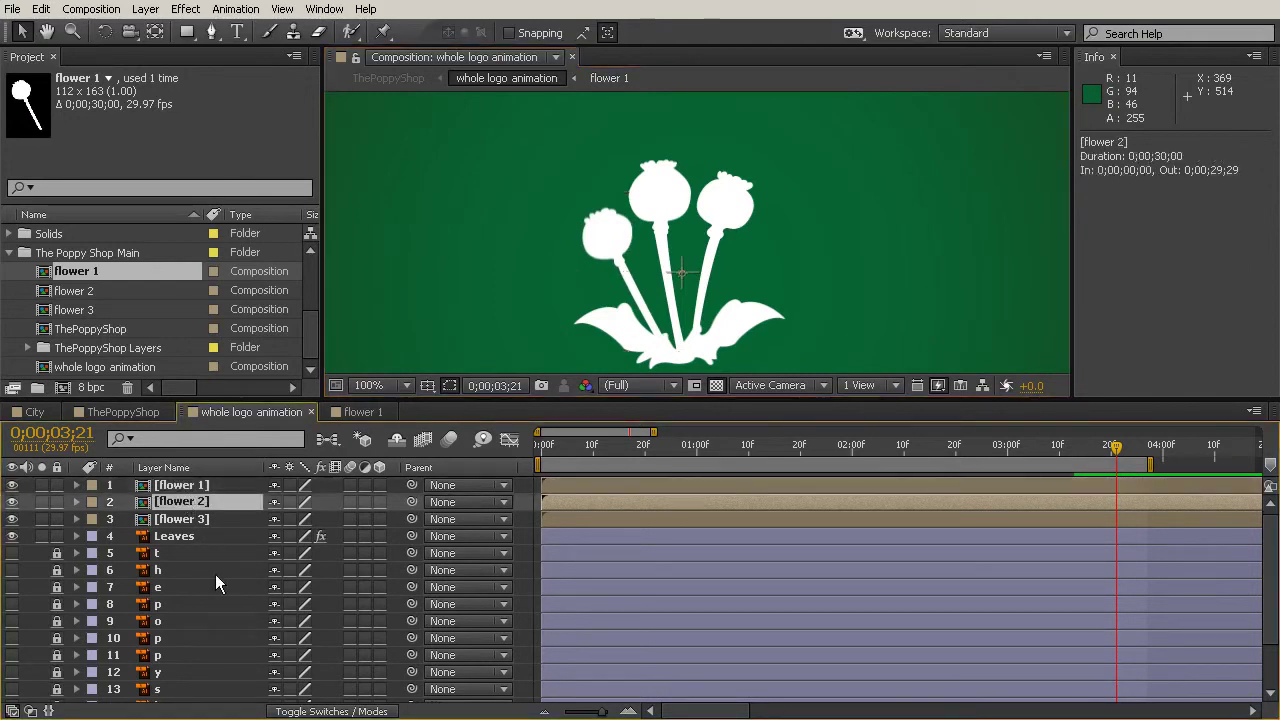
# - Crop the flower 2 comp to a 94x218 region of interest around its poppy
pyautogui.doubleClick(181, 502)
pyautogui.click(716, 385)
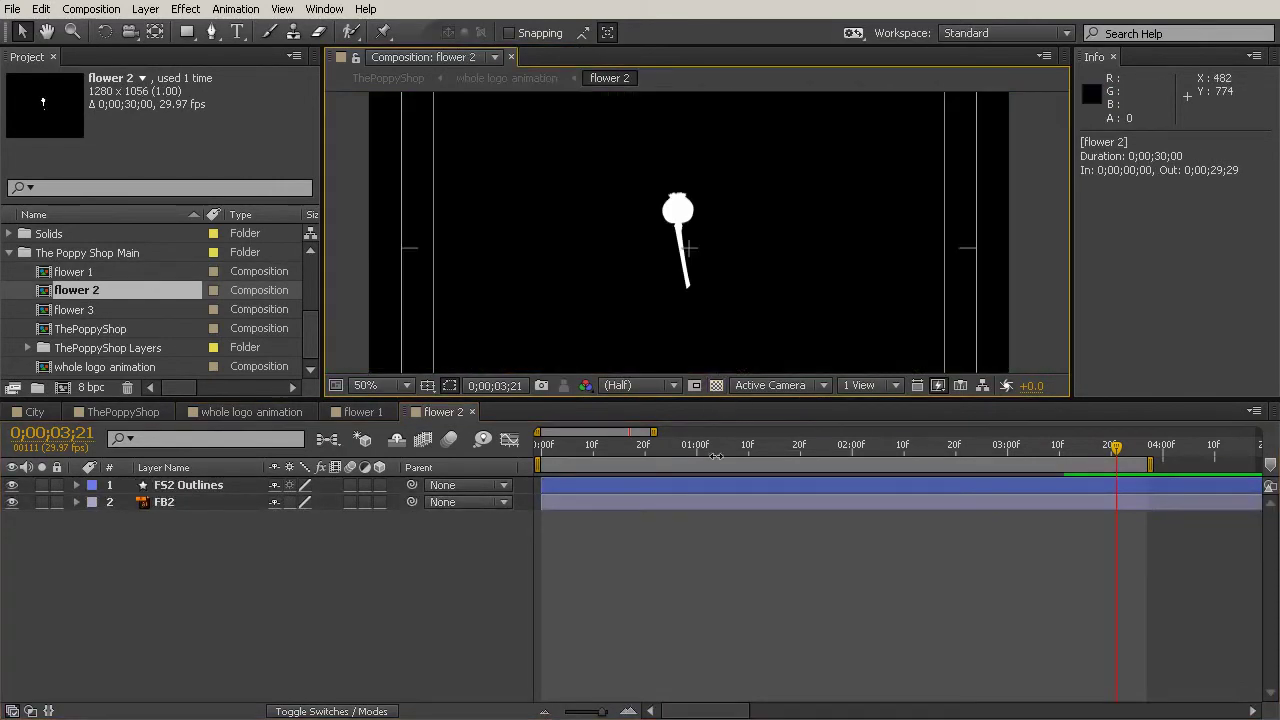
pyautogui.scroll(2, 642, 214)
pyautogui.moveTo(823, 247); pyautogui.dragTo(643, 374)
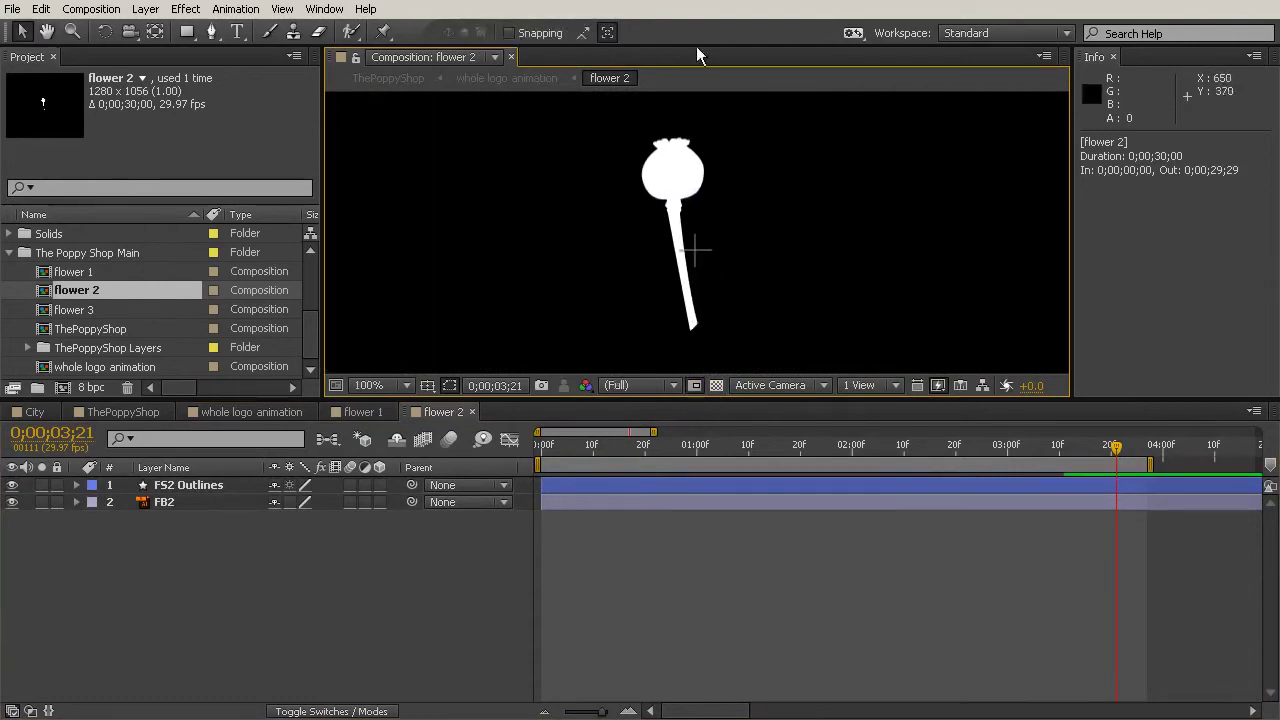
pyautogui.moveTo(618, 126); pyautogui.dragTo(723, 345)
pyautogui.moveTo(614, 240); pyautogui.dragTo(622, 240)
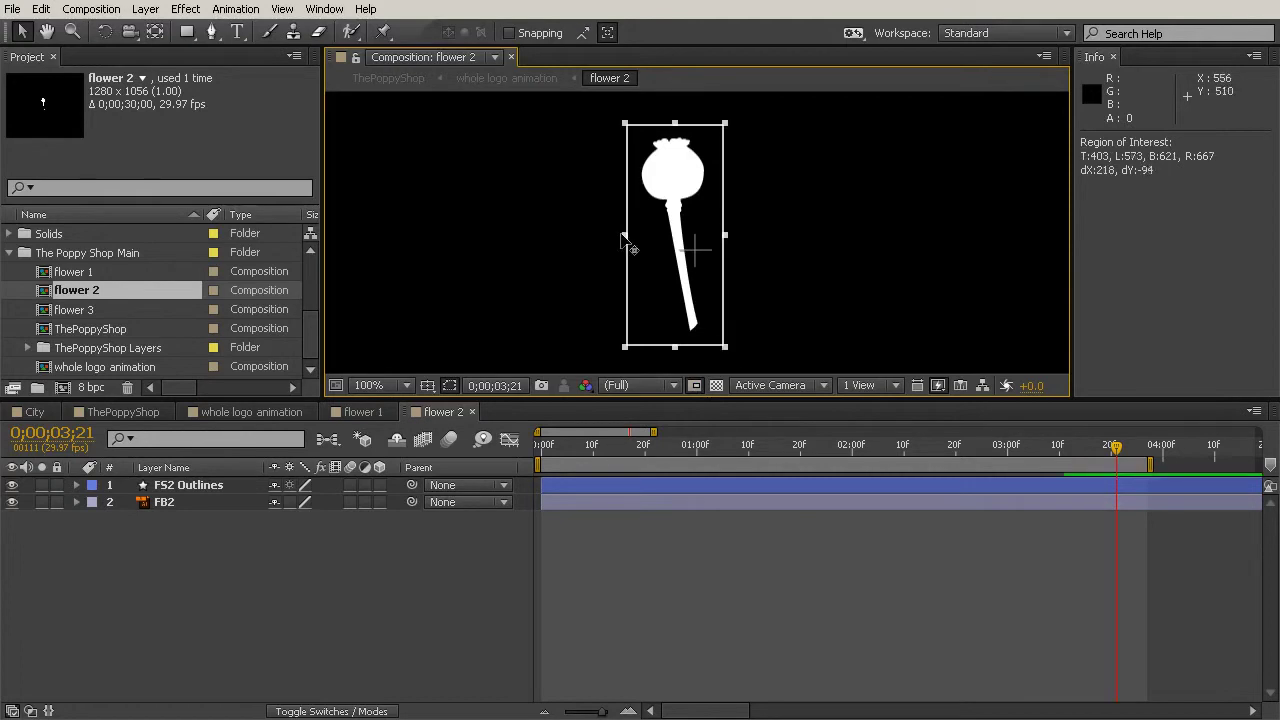
pyautogui.click(91, 9)
pyautogui.click(91, 108)
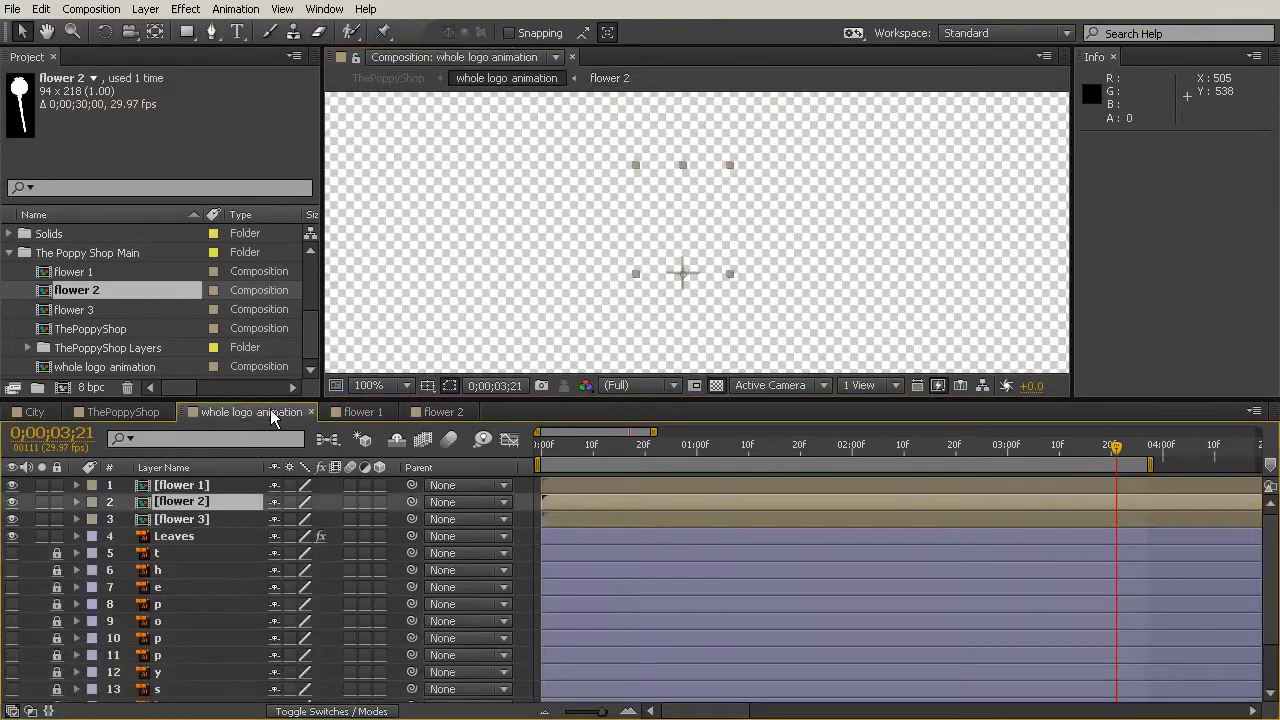
# - Reposition the flower 2 layer to 620, 516 in the whole logo animation comp
pyautogui.click(280, 414)
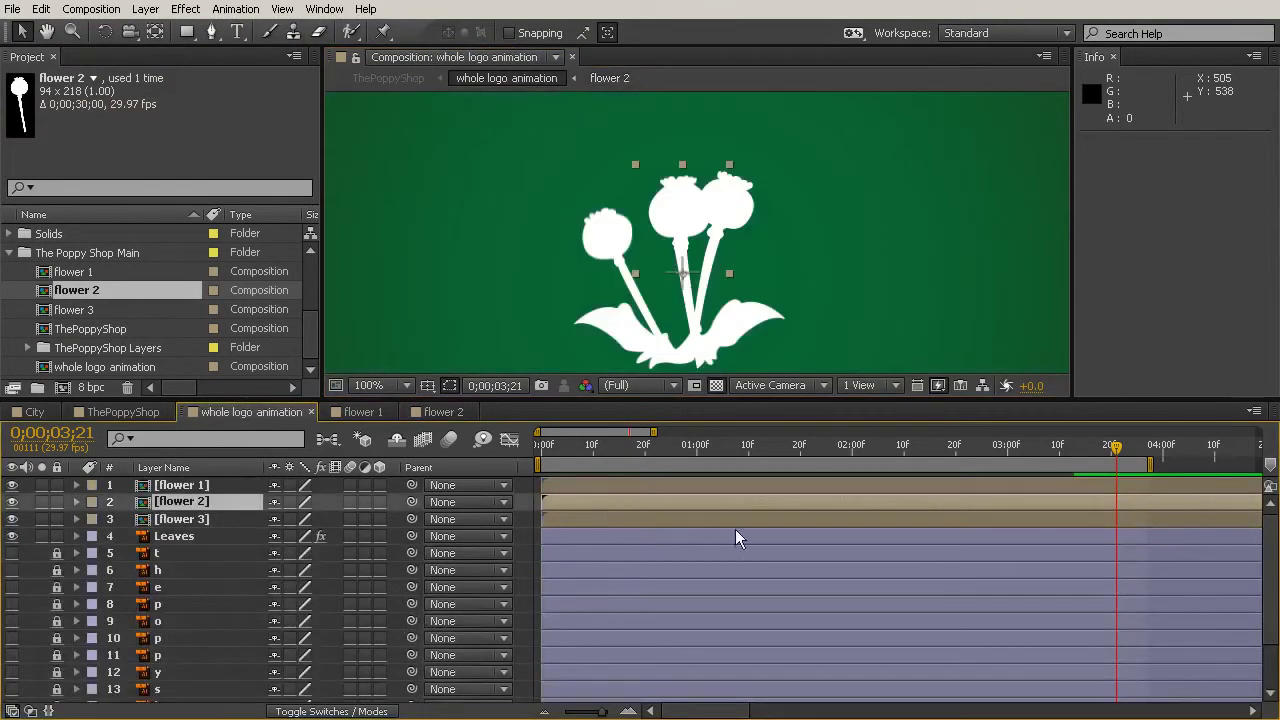
pyautogui.moveTo(692, 222)
pyautogui.mouseDown()
pyautogui.moveTo(669, 196)
pyautogui.moveTo(671, 213)
pyautogui.mouseUp()
pyautogui.click(195, 502)
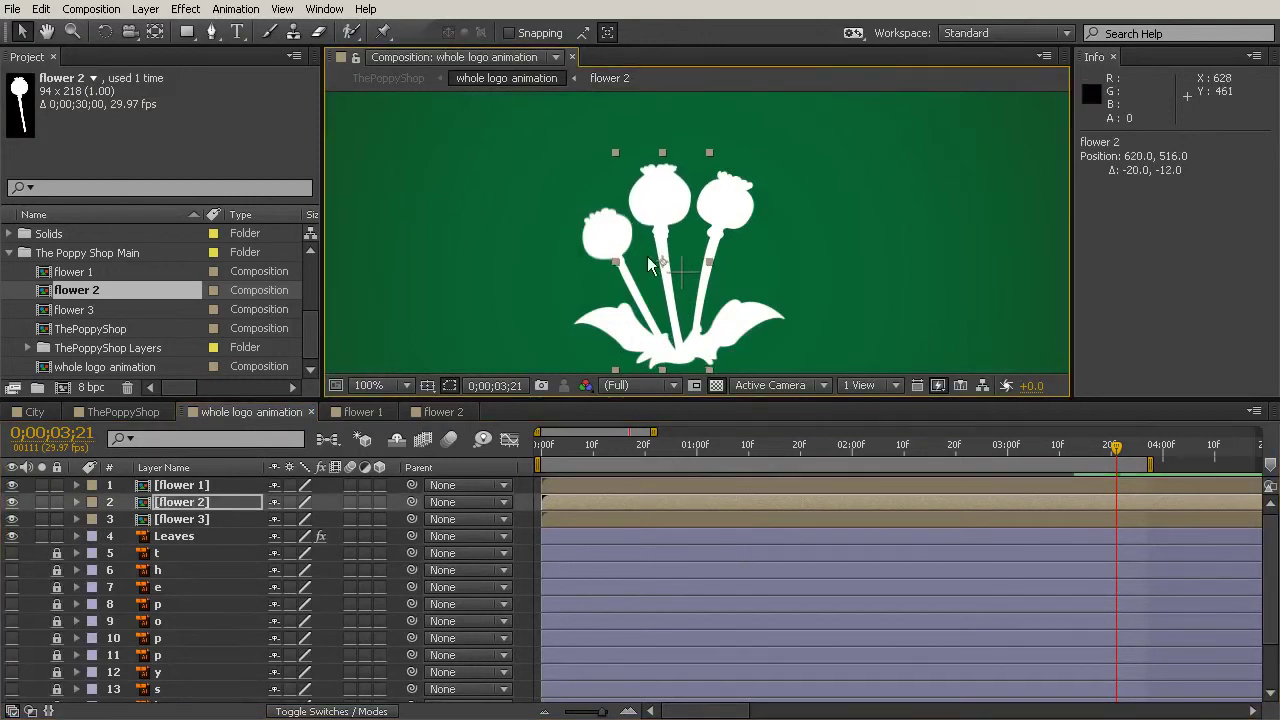
# - Crop the flower 3 comp to a 99x192 region of interest around its poppy
pyautogui.doubleClick(215, 520)
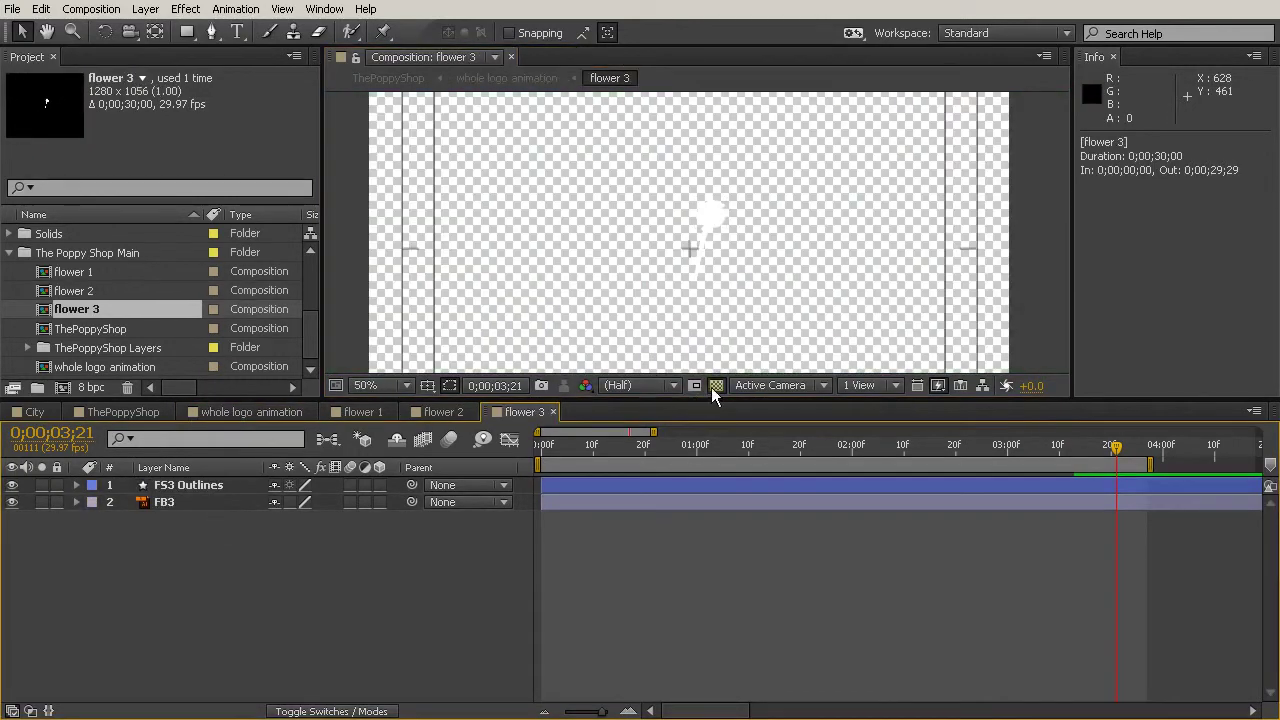
pyautogui.click(714, 388)
pyautogui.scroll(2, 753, 219)
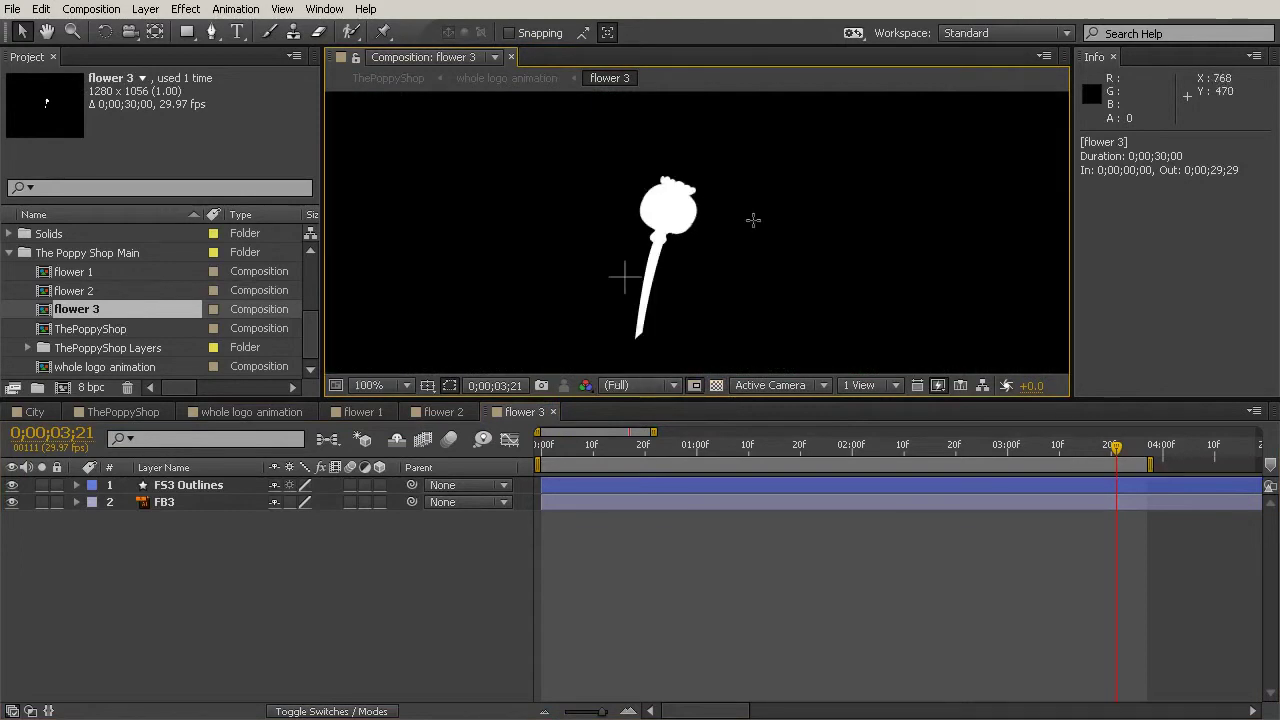
pyautogui.moveTo(598, 150); pyautogui.dragTo(713, 353)
pyautogui.moveTo(598, 150); pyautogui.dragTo(608, 157)
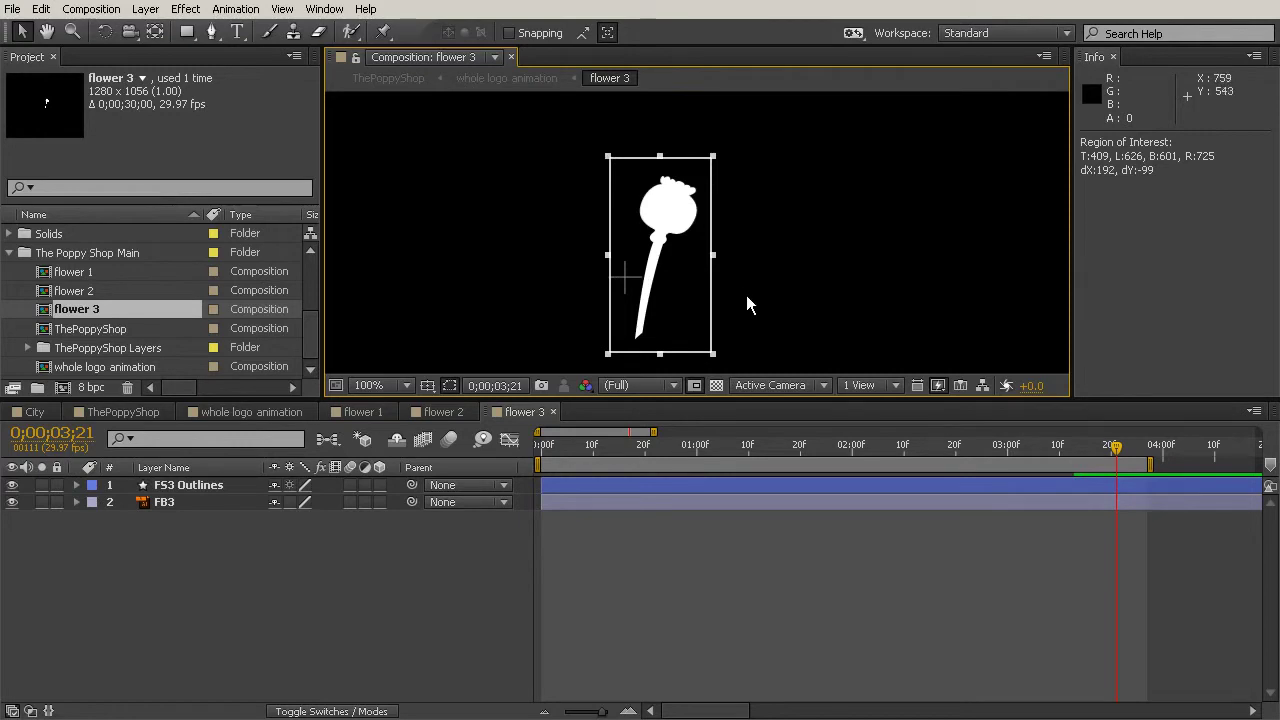
pyautogui.click(91, 9)
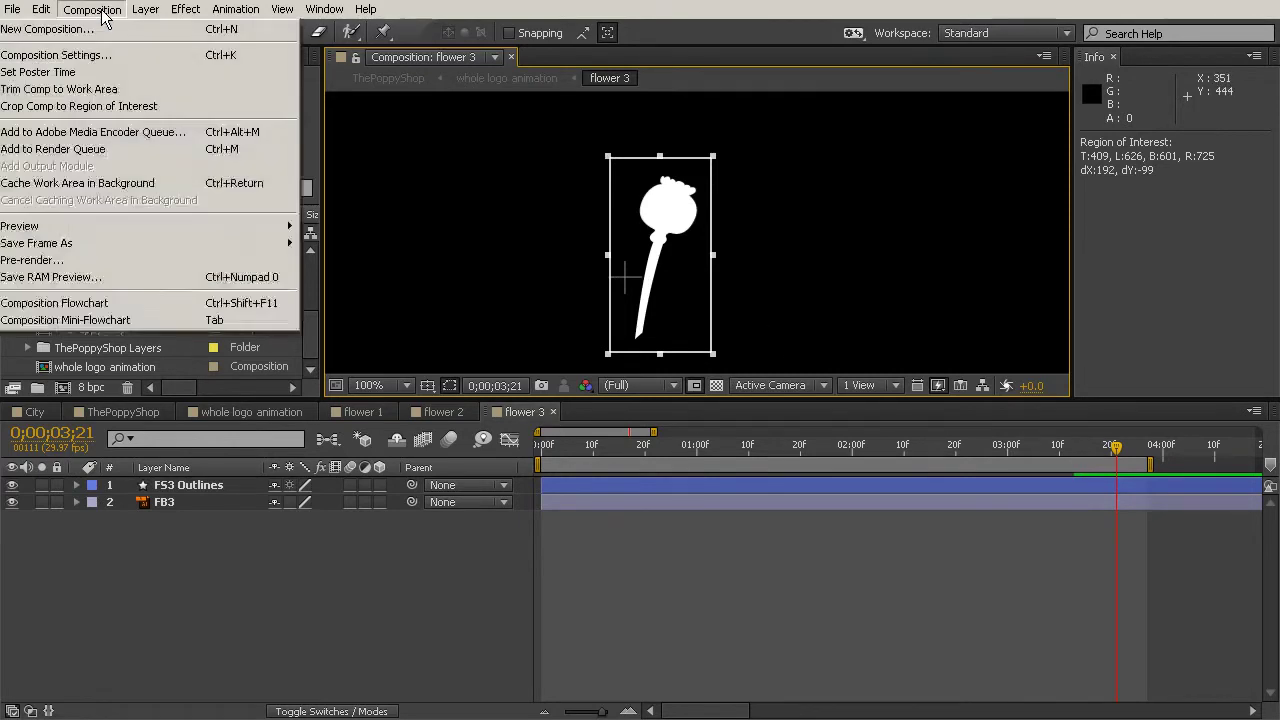
pyautogui.click(80, 106)
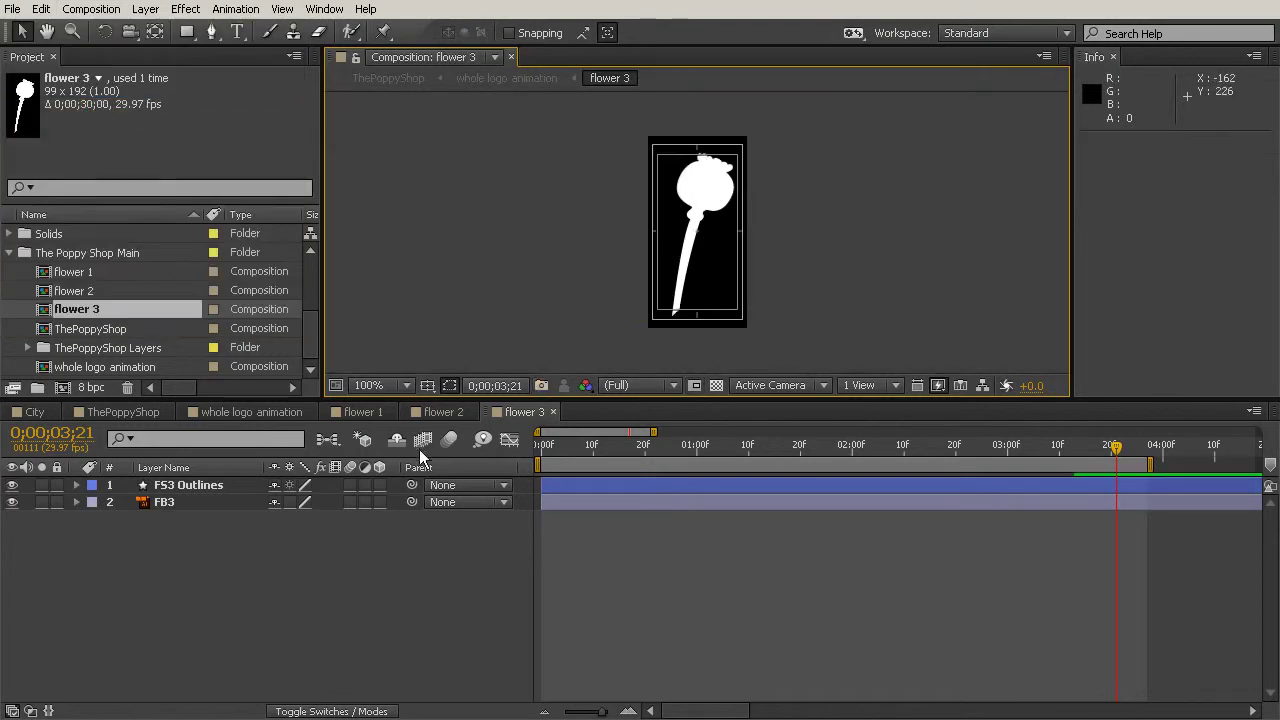
# - Move the flower 3 layer up and right in the whole logo animation comp
pyautogui.click(232, 413)
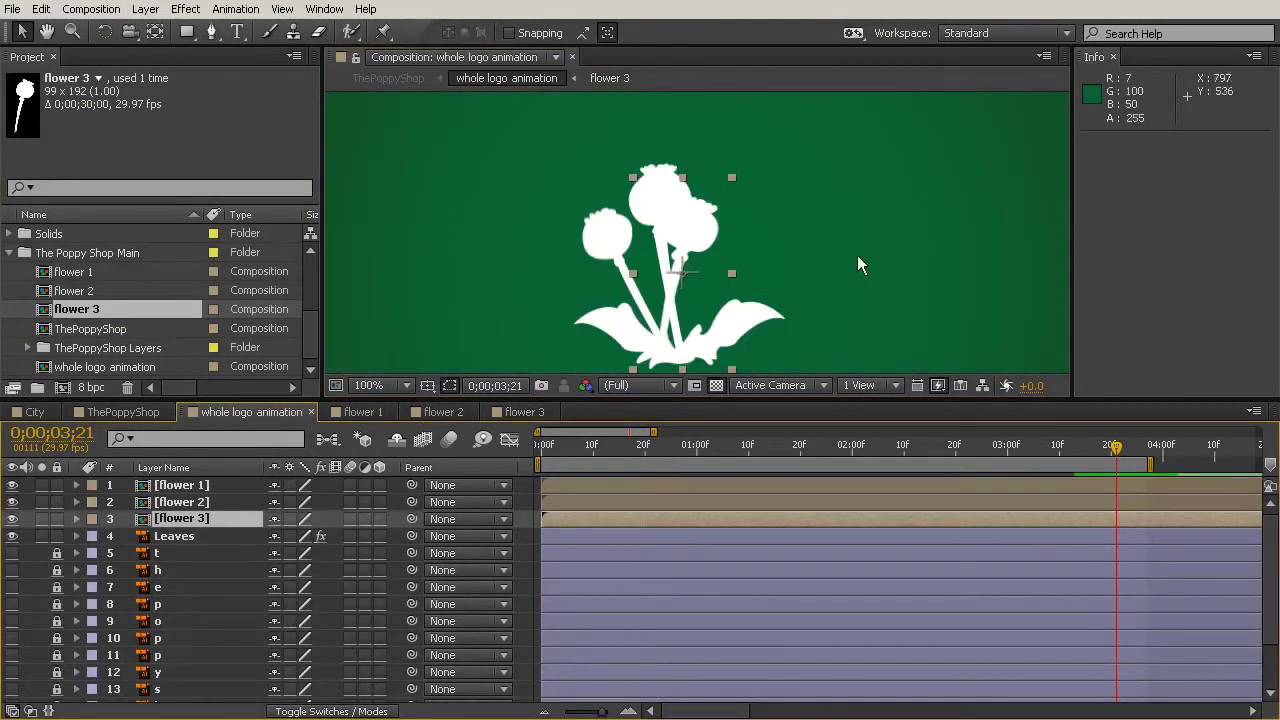
pyautogui.moveTo(690, 225); pyautogui.dragTo(728, 212)
pyautogui.click(630, 202)
pyautogui.click(645, 175)
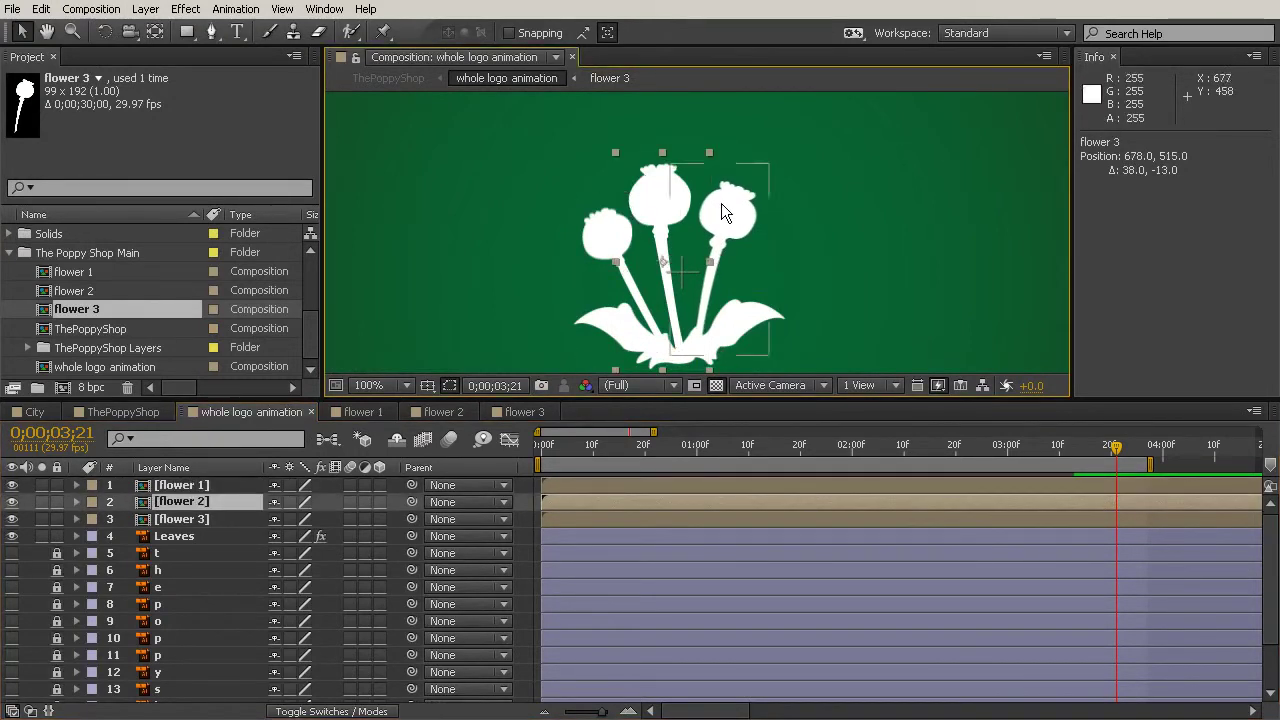
pyautogui.click(729, 209)
pyautogui.click(900, 252)
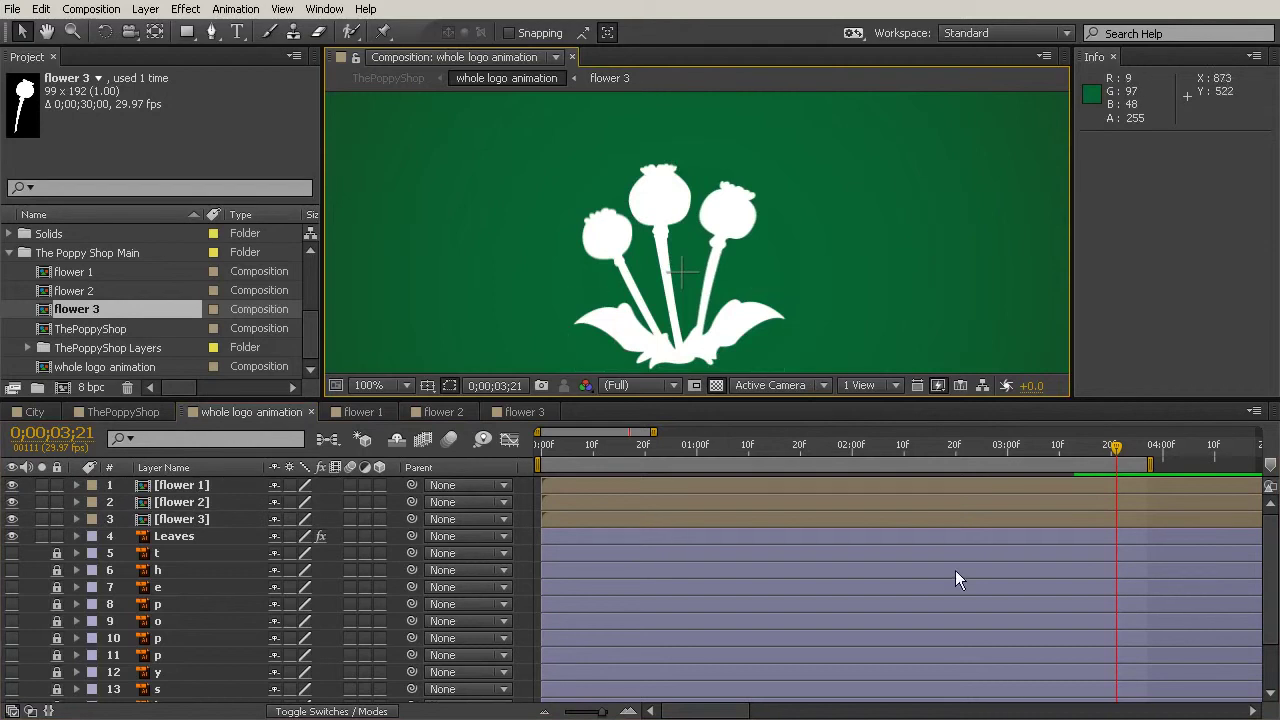
# - Close the flower 1, flower 2 and flower 3 comp tabs
pyautogui.click(391, 413)
pyautogui.click(391, 413)
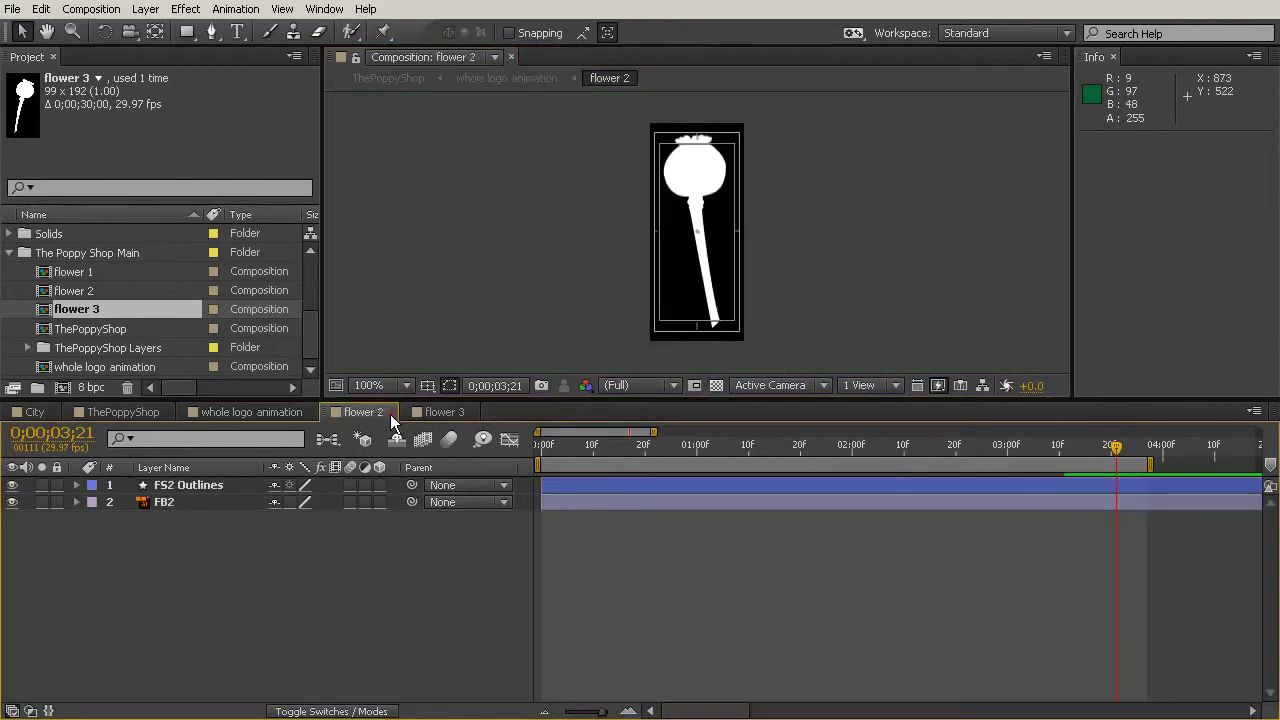
pyautogui.click(391, 413)
pyautogui.click(391, 413)
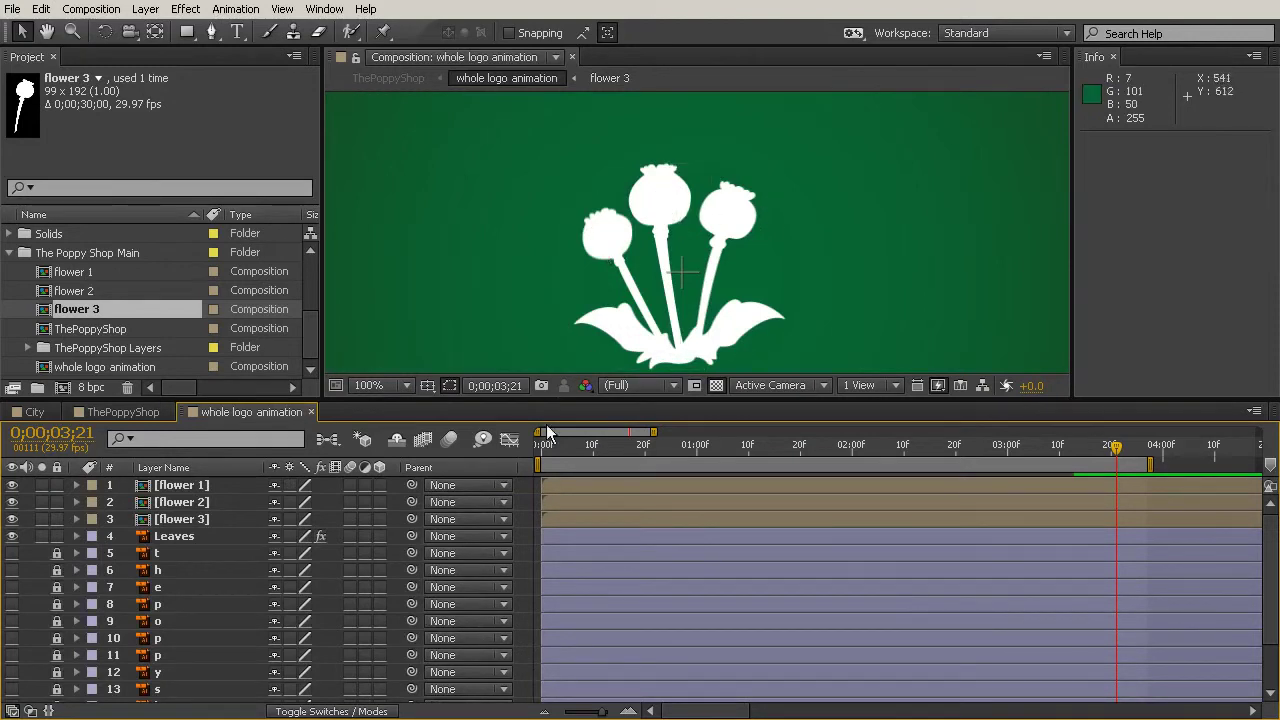
# - Show flower 1's Rotation, undo a trial tilt, leaving it upright at 0x+0.0°
pyautogui.moveTo(557, 272); pyautogui.dragTo(471, 217)
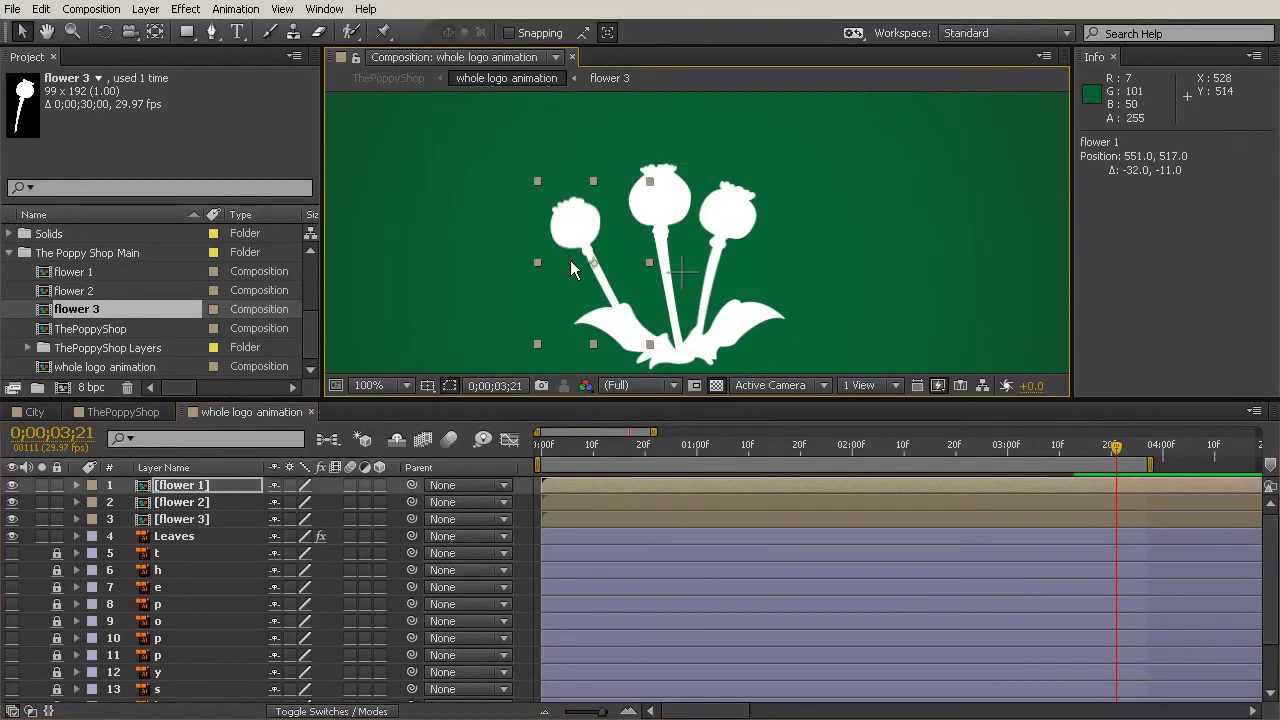
pyautogui.hotkey('ctrl', 'z')
pyautogui.click(180, 485)
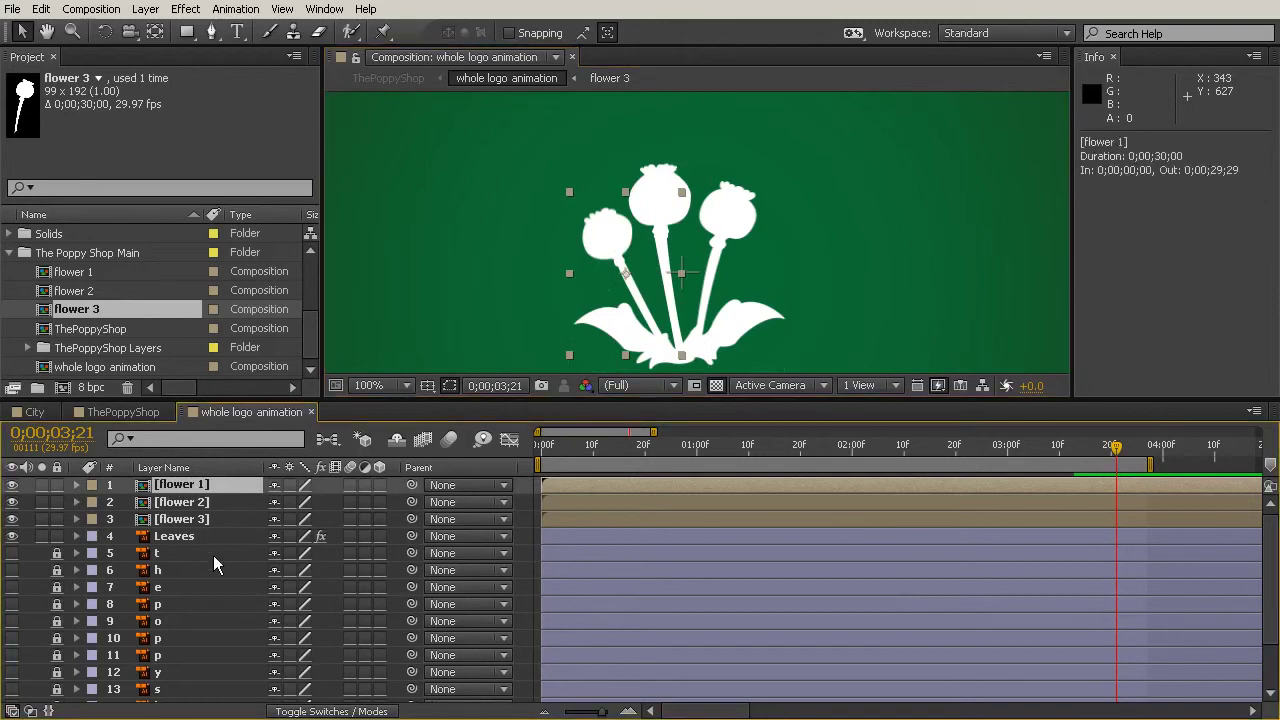
pyautogui.hotkey('alt', 'shift', 'r')
pyautogui.moveTo(300, 502)
pyautogui.mouseDown()
pyautogui.moveTo(280, 502)
pyautogui.moveTo(310, 502)
pyautogui.moveTo(286, 502)
pyautogui.moveTo(308, 525)
pyautogui.mouseUp()
pyautogui.hotkey('ctrl', 'z')
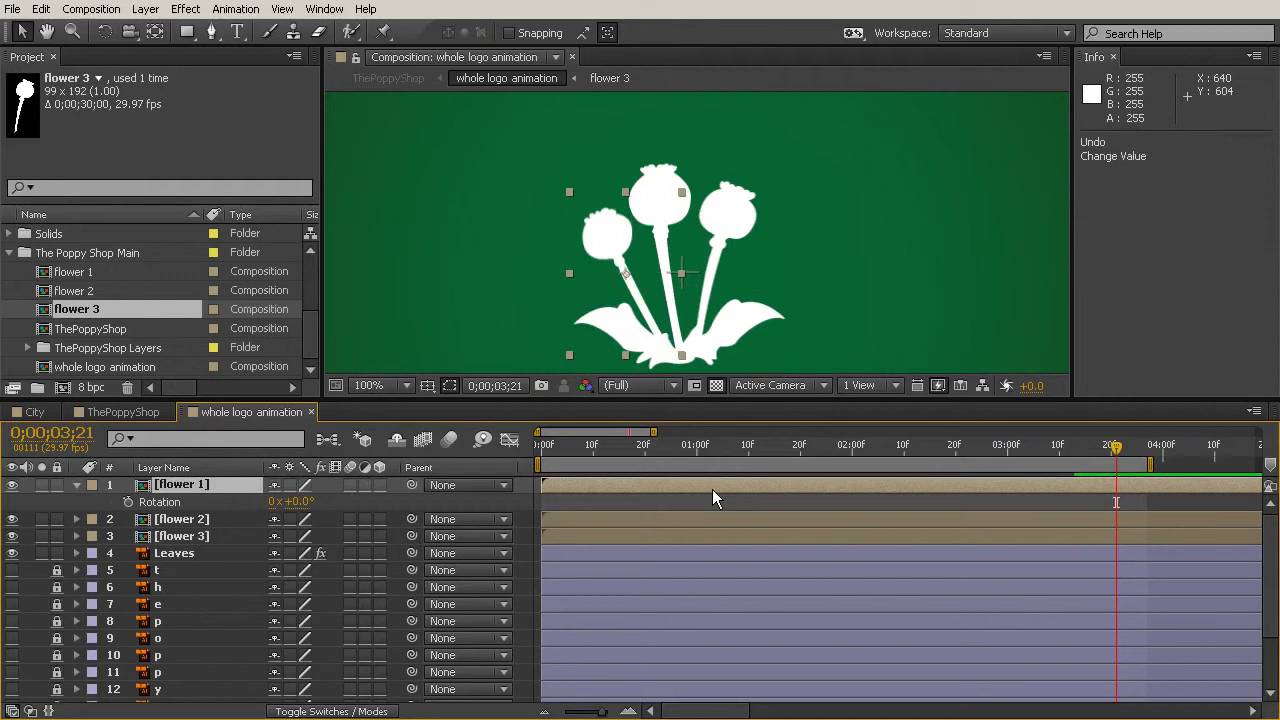
pyautogui.moveTo(350, 553); pyautogui.dragTo(355, 622)
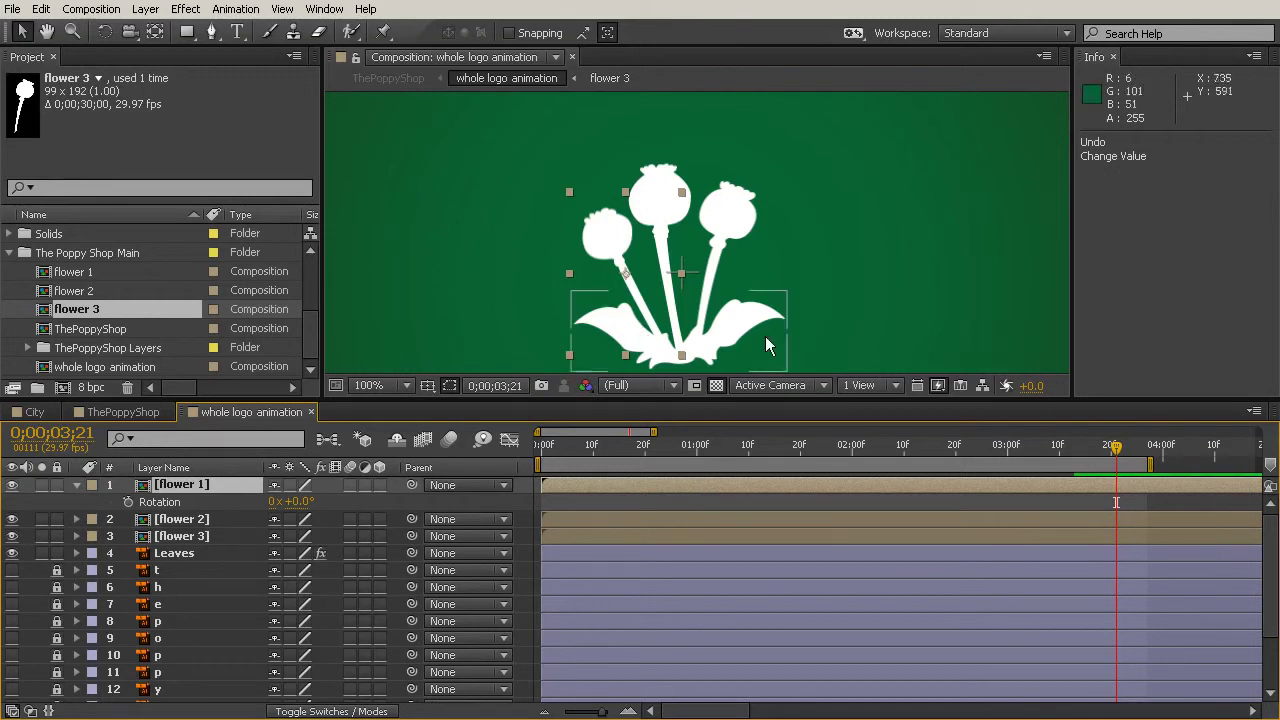
# - Lower the Leaves layer's Opacity to 51%, then select flower 1
pyautogui.click(182, 553)
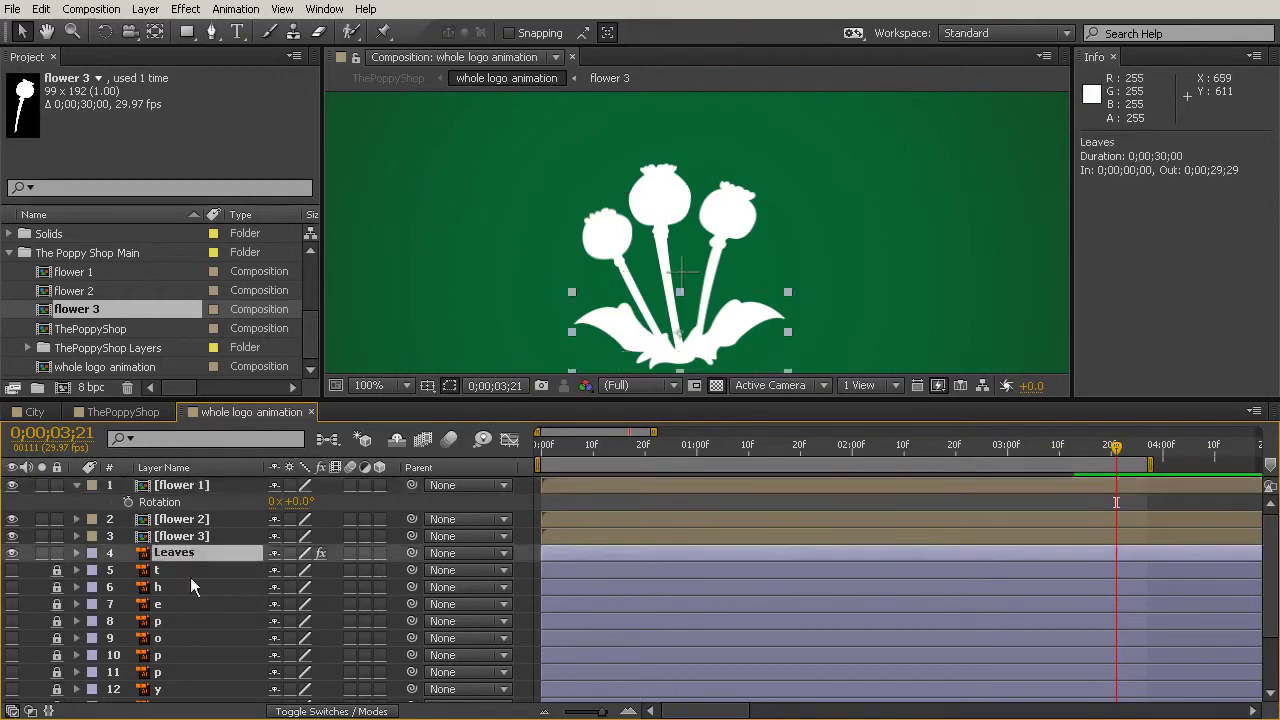
pyautogui.press('t')
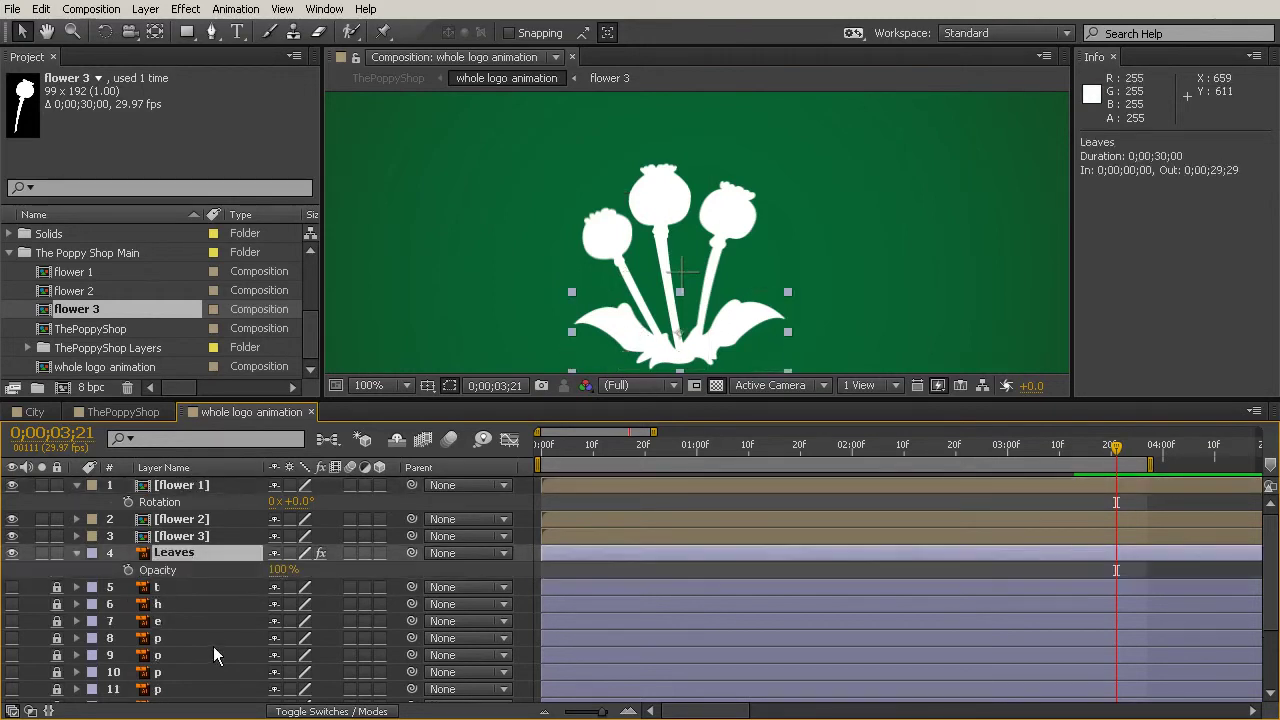
pyautogui.moveTo(284, 570); pyautogui.dragTo(305, 689)
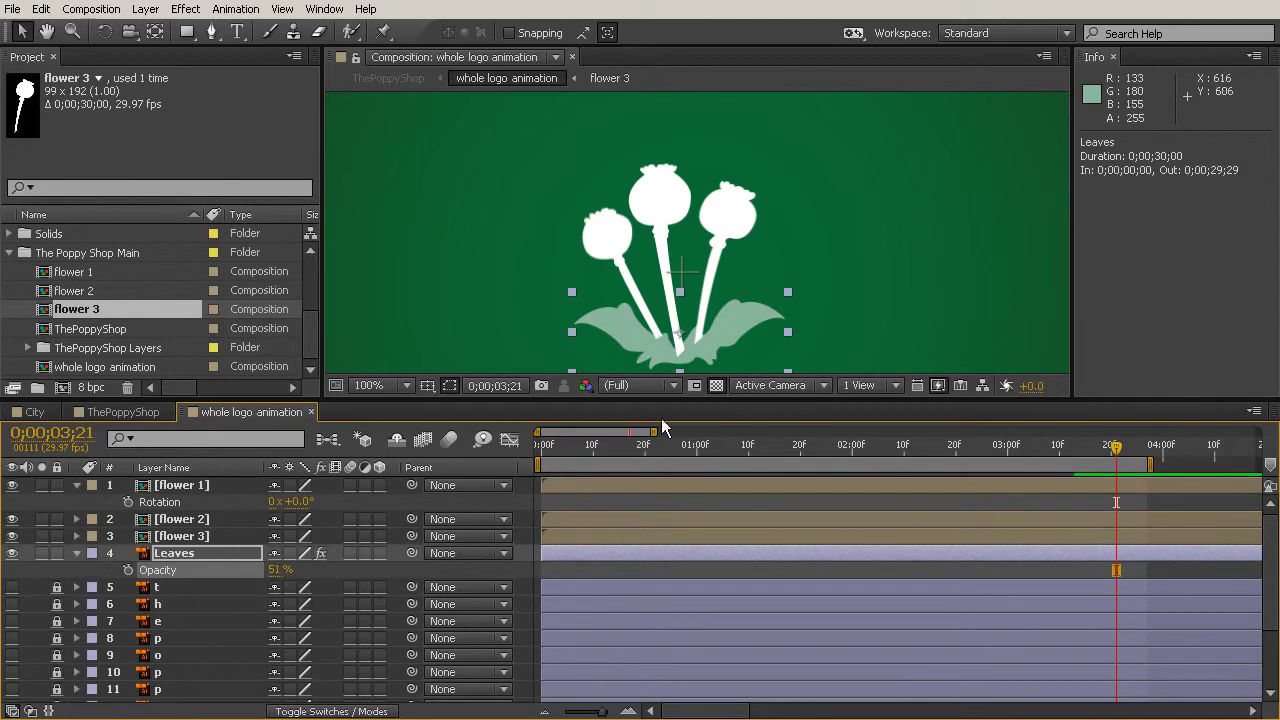
pyautogui.click(200, 489)
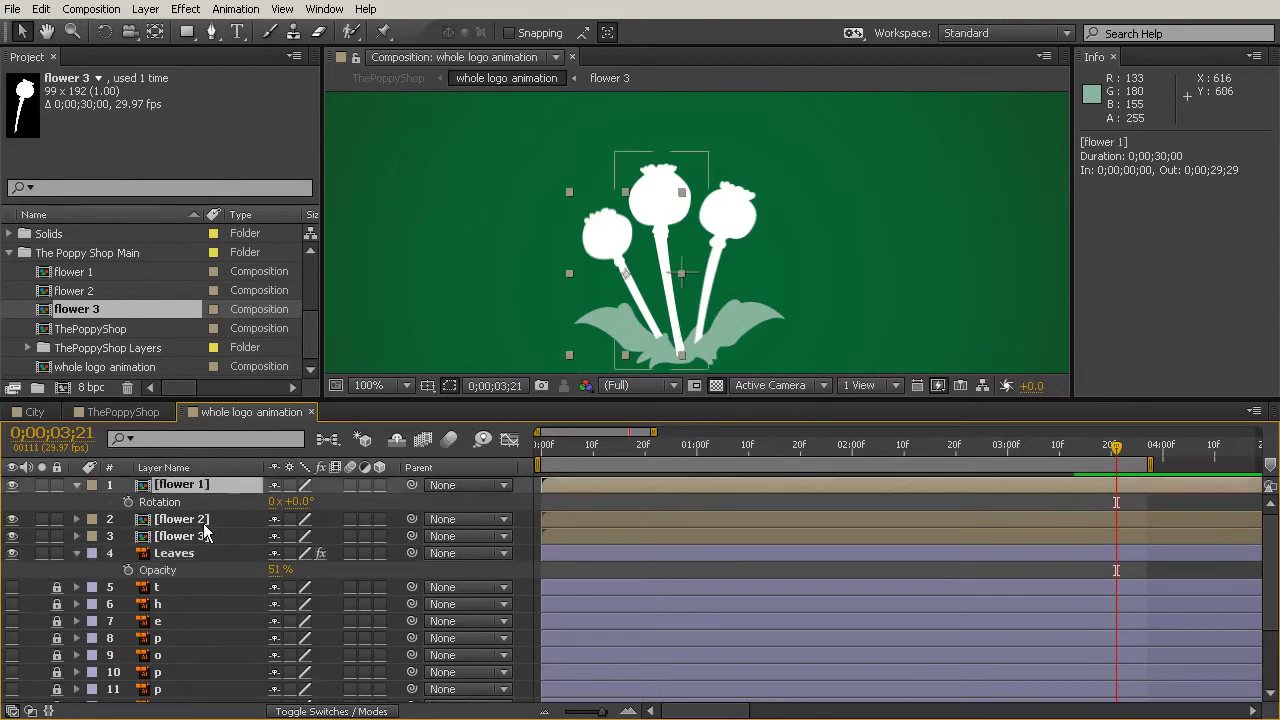
# - Move the flower 1, 2 and 3 anchor points to their stem bases; restore Leaves to 100%
pyautogui.click(155, 32)
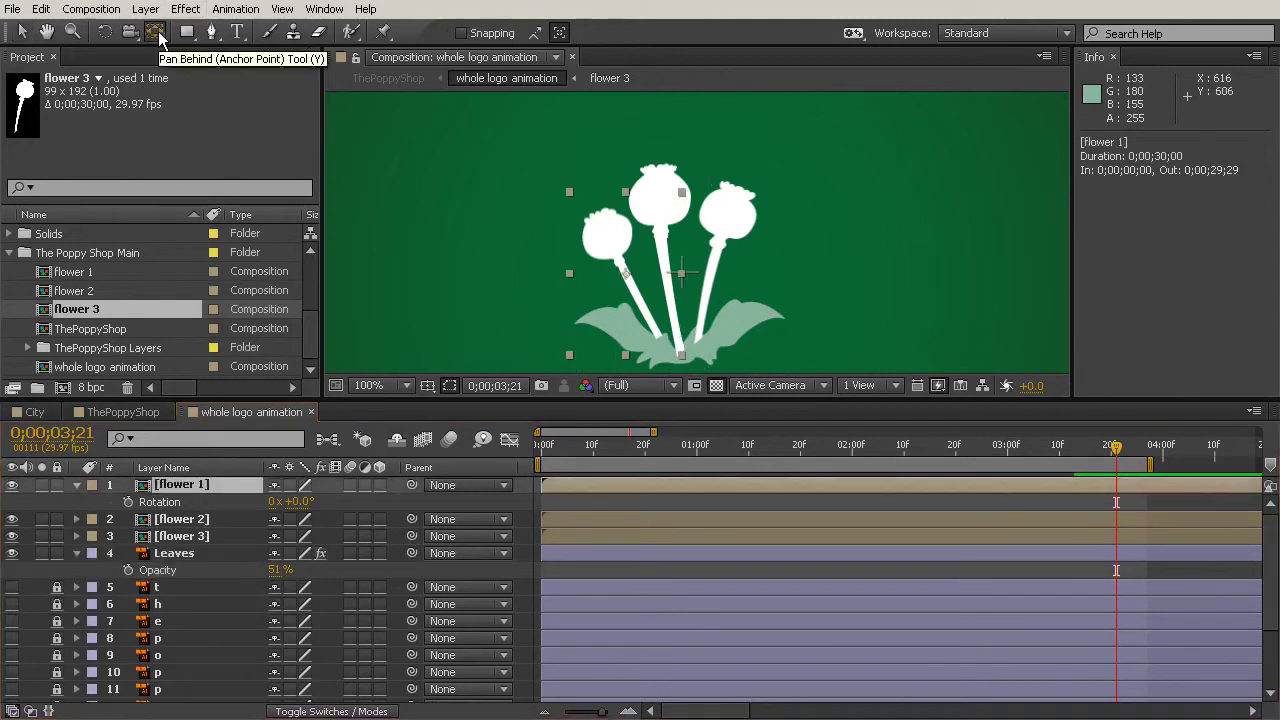
pyautogui.moveTo(626, 274); pyautogui.dragTo(663, 336)
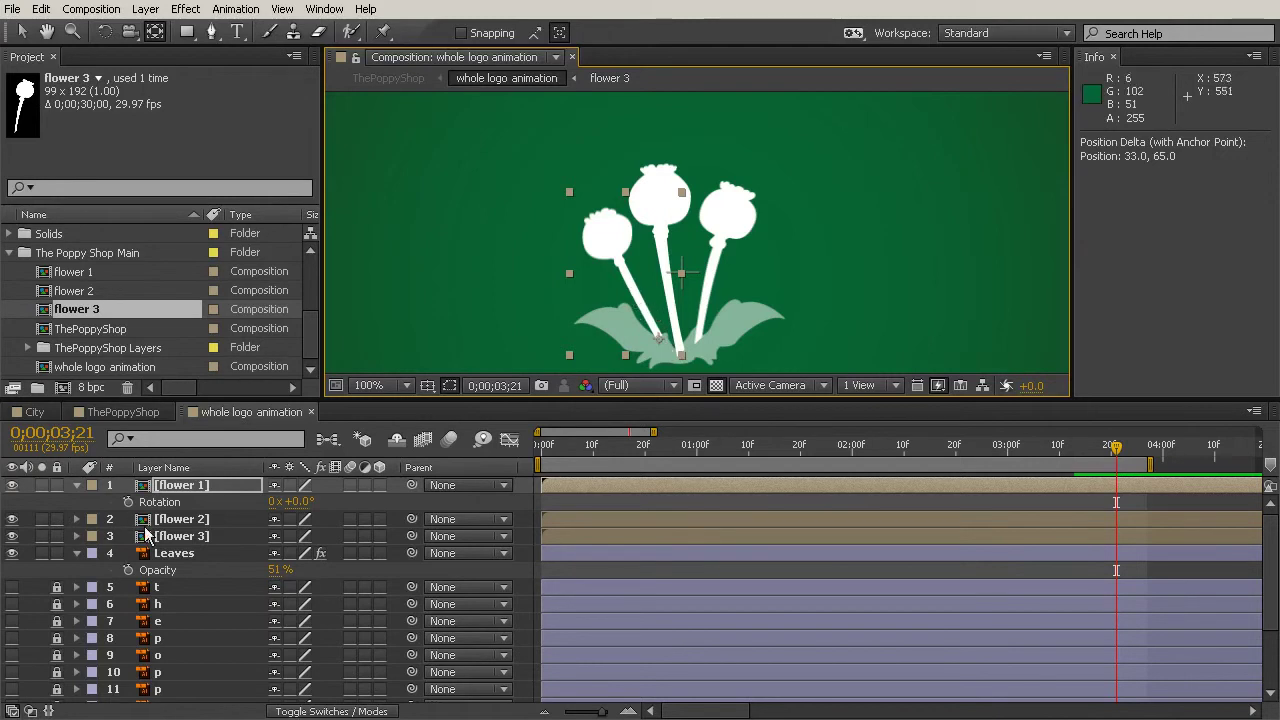
pyautogui.click(185, 519)
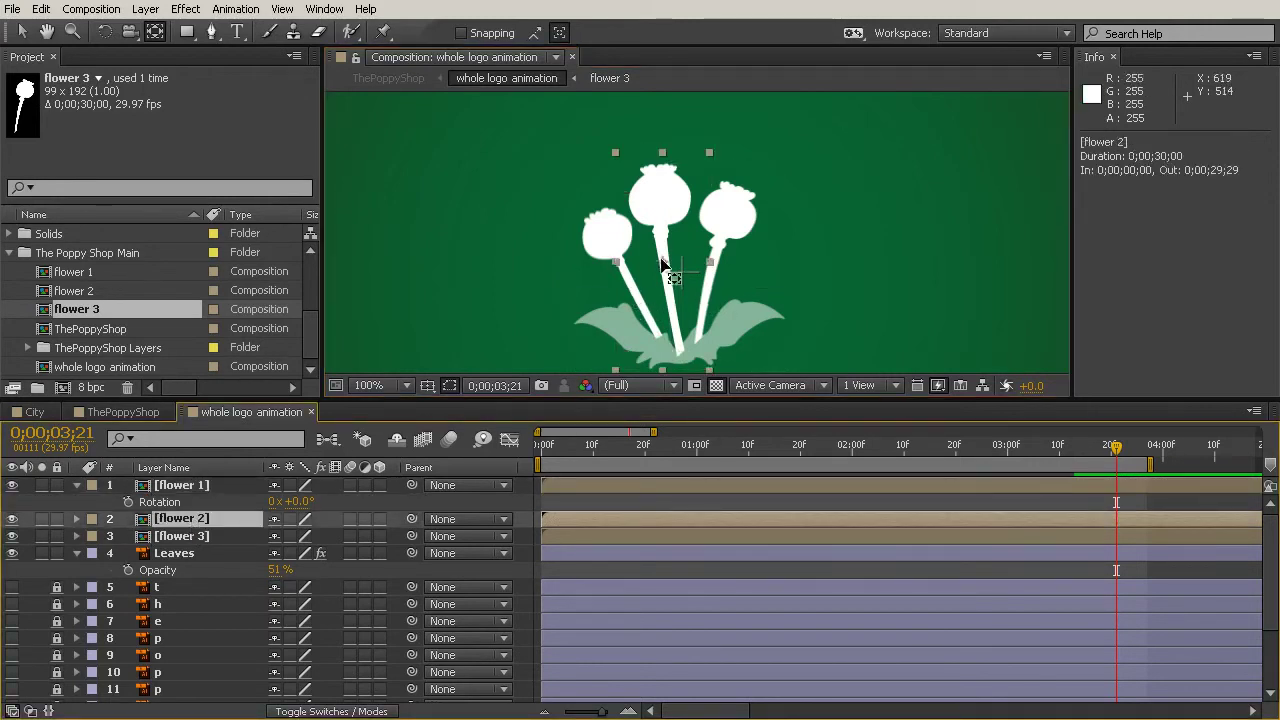
pyautogui.moveTo(672, 271); pyautogui.dragTo(684, 359)
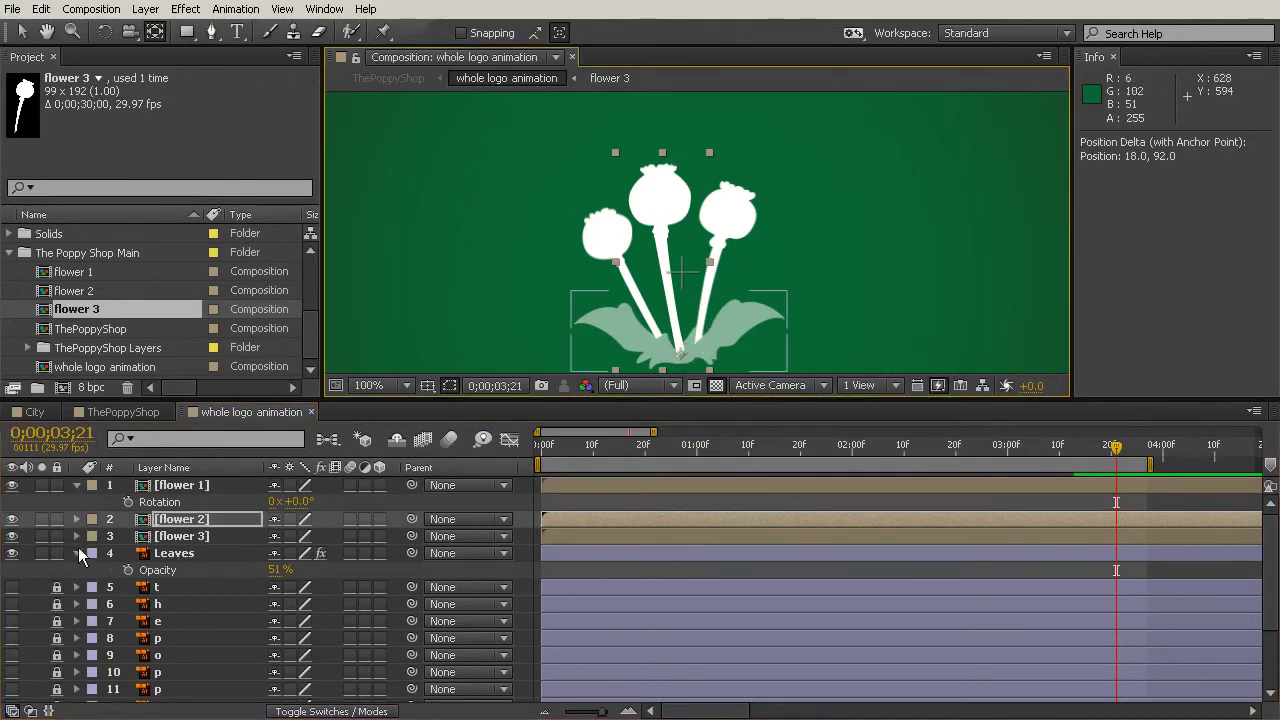
pyautogui.click(180, 536)
pyautogui.moveTo(723, 269); pyautogui.dragTo(698, 340)
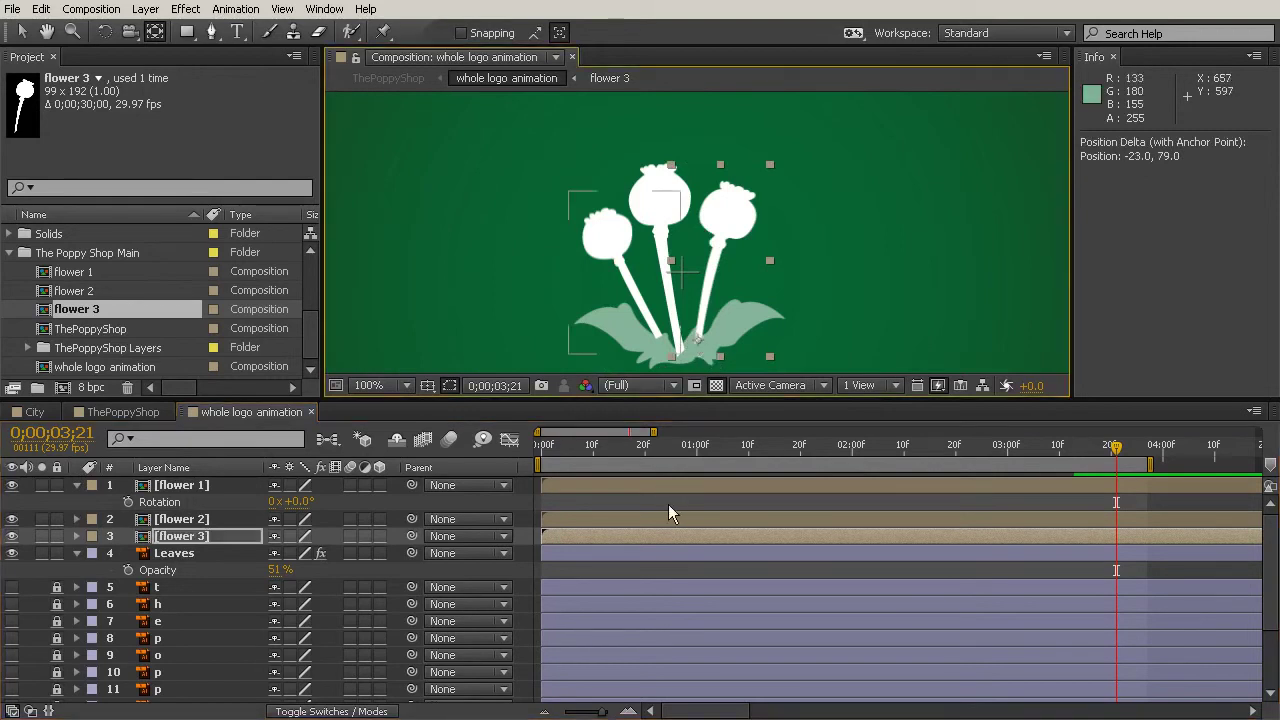
pyautogui.moveTo(280, 570); pyautogui.dragTo(390, 593)
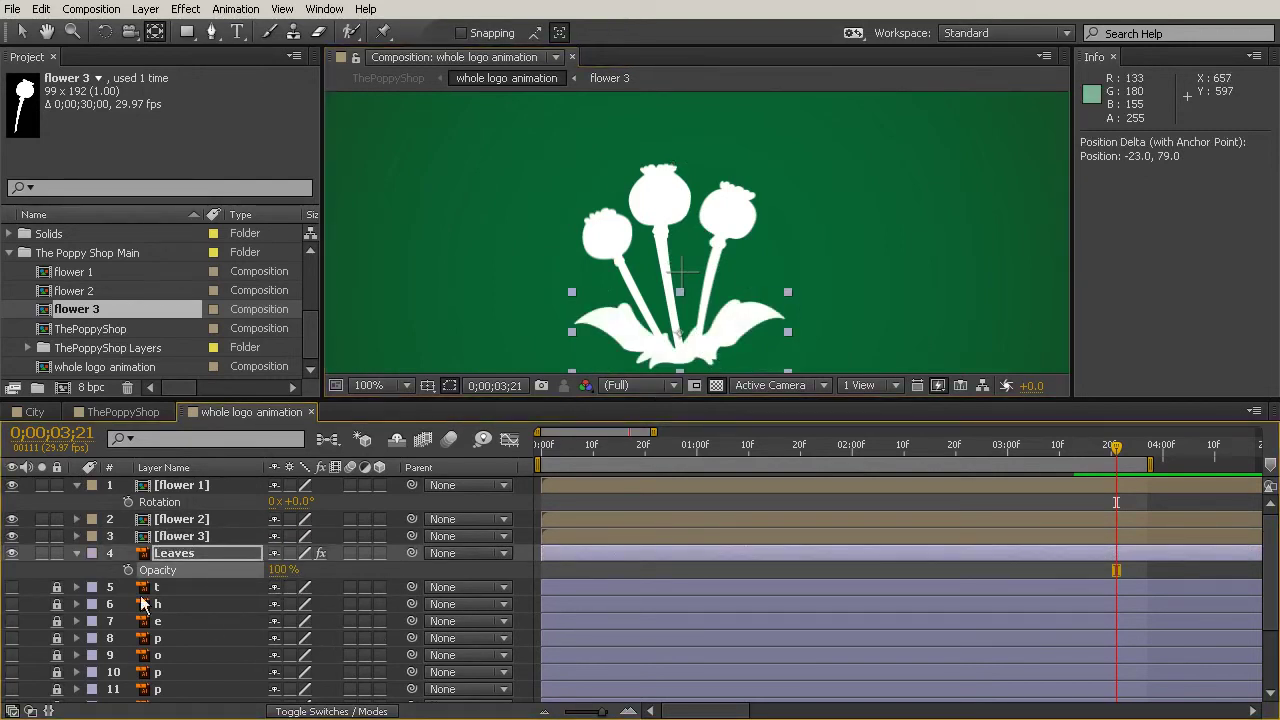
pyautogui.click(77, 554)
# - Test flower 1's rotation around its stem-base pivot, then undo back to 0x+0.0°
pyautogui.click(76, 485)
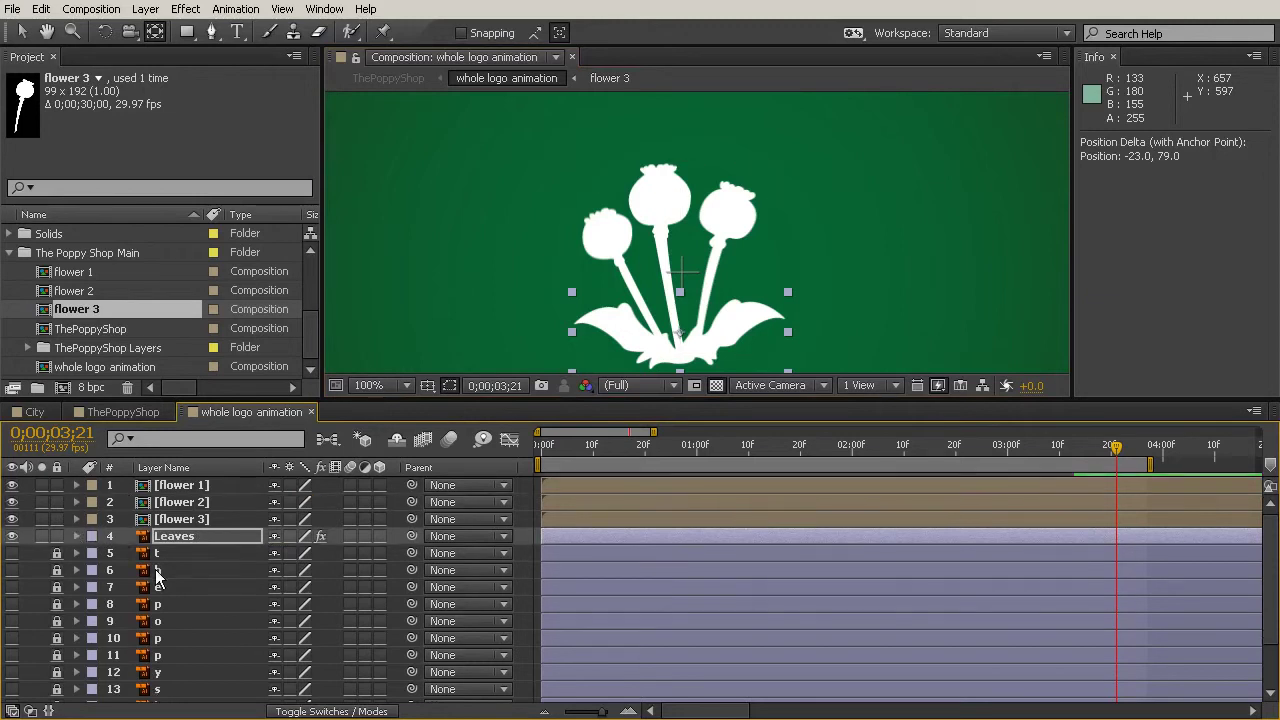
pyautogui.click(198, 488)
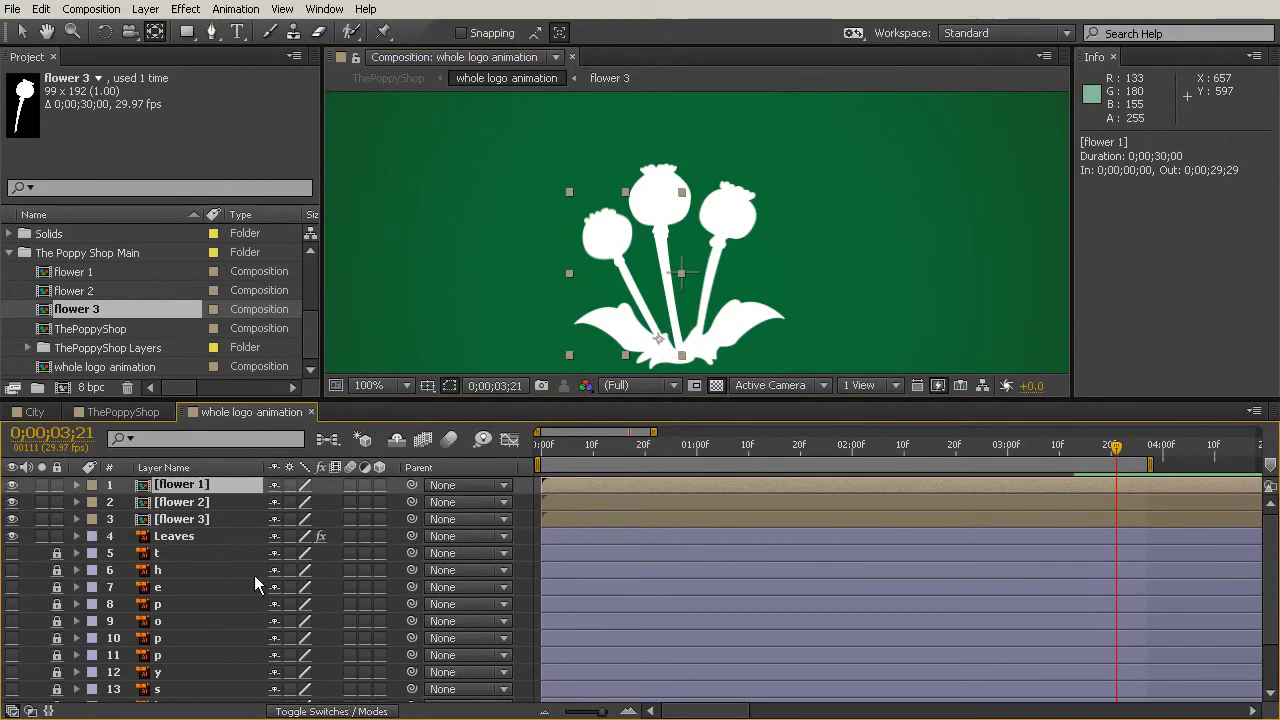
pyautogui.press('r')
pyautogui.moveTo(295, 510)
pyautogui.mouseDown()
pyautogui.moveTo(312, 508)
pyautogui.moveTo(286, 501)
pyautogui.moveTo(295, 508)
pyautogui.mouseUp()
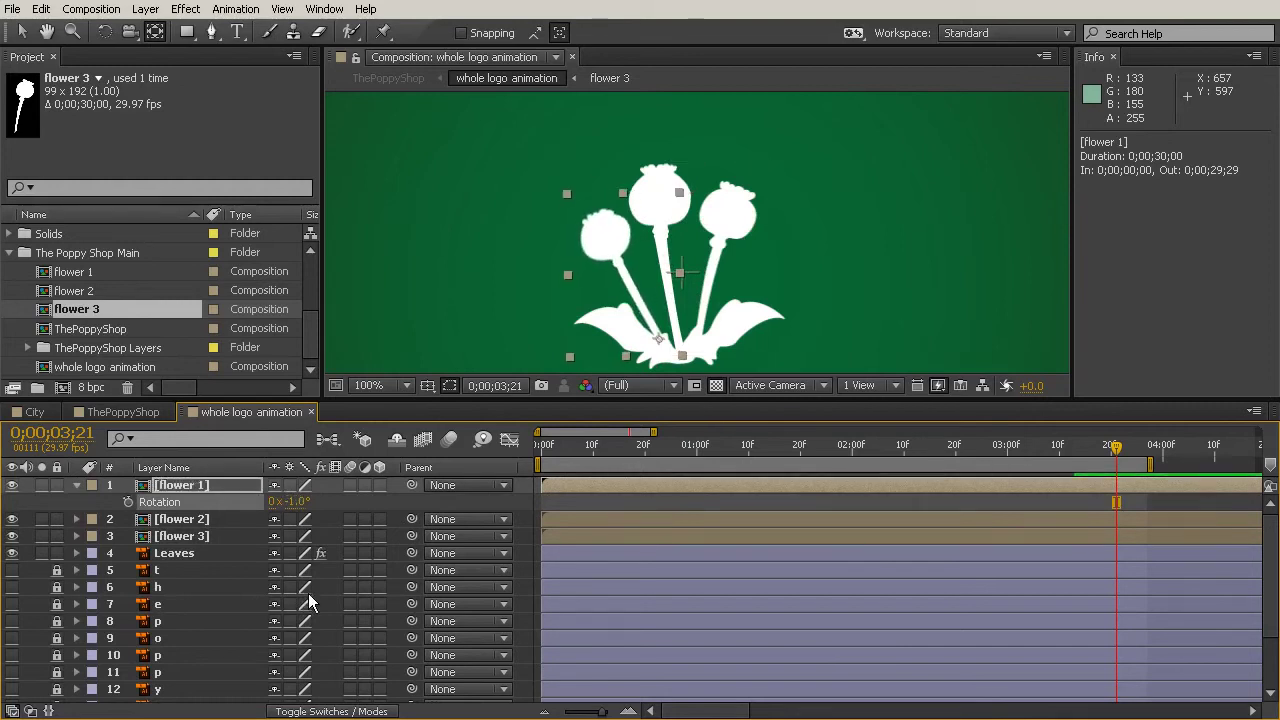
pyautogui.hotkey('ctrl', 'z')
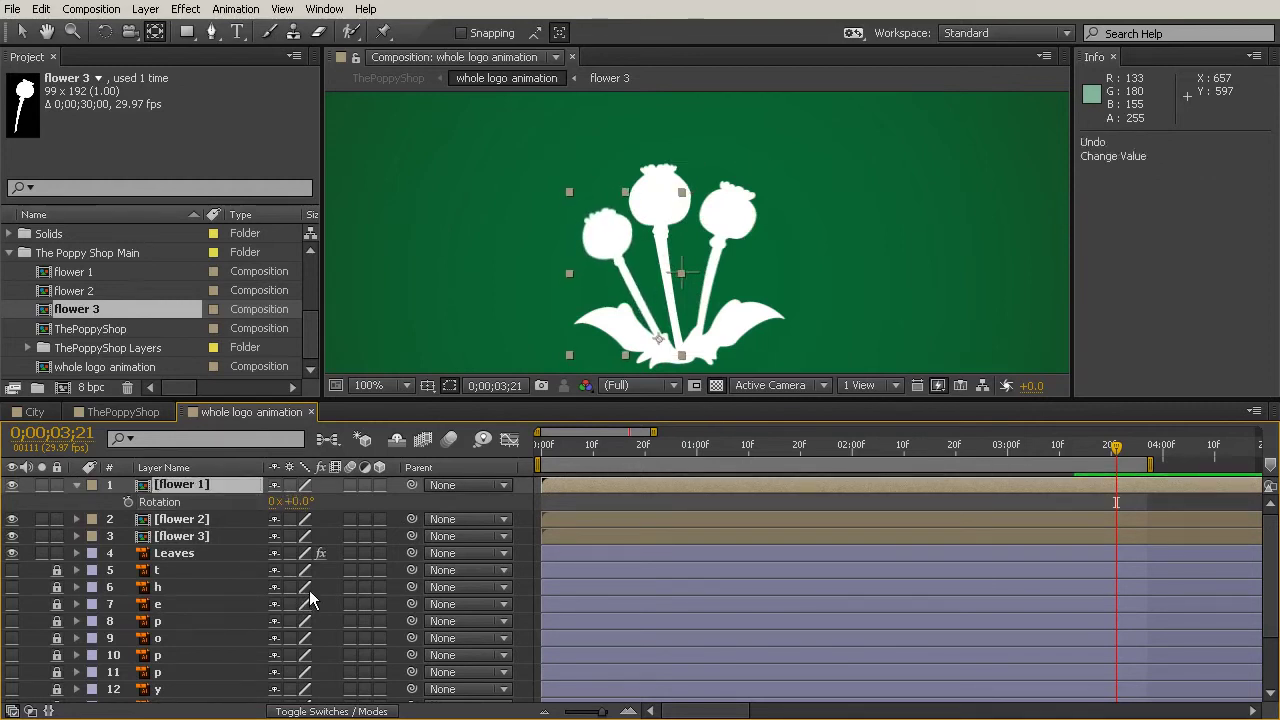